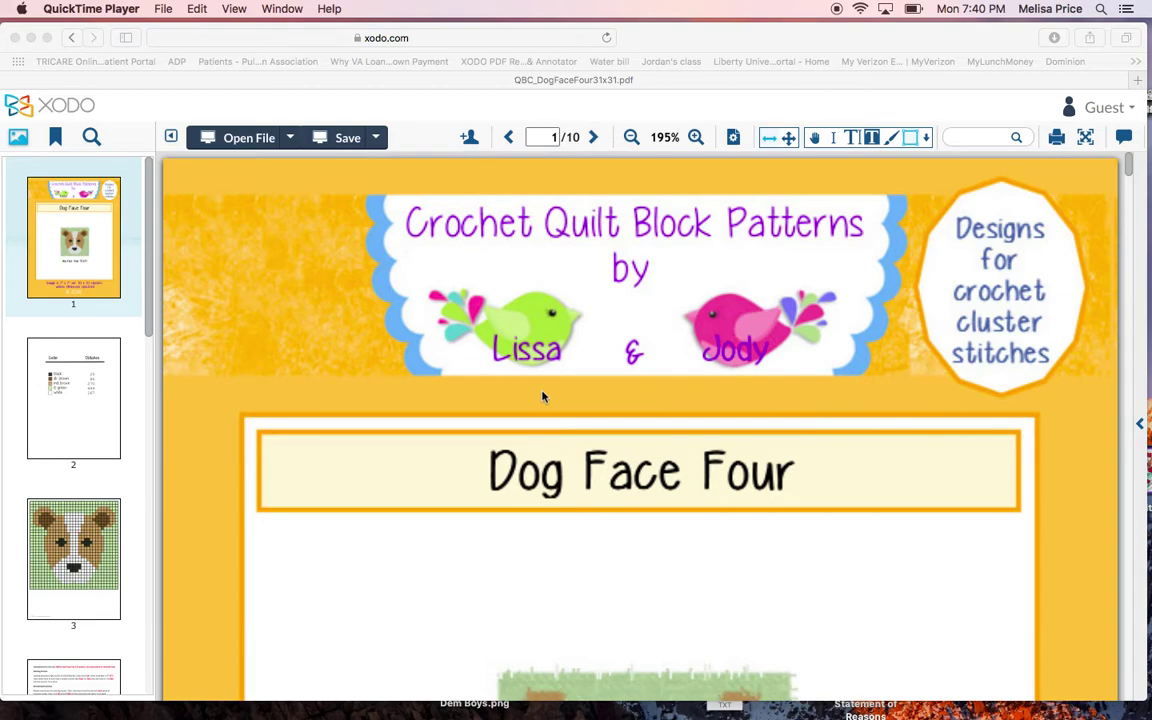
- Scroll through page 2's colour and stitches table and back up
{"action": "scroll", "coordinate": [543, 397], "scroll_direction": "down", "scroll_amount": 1}
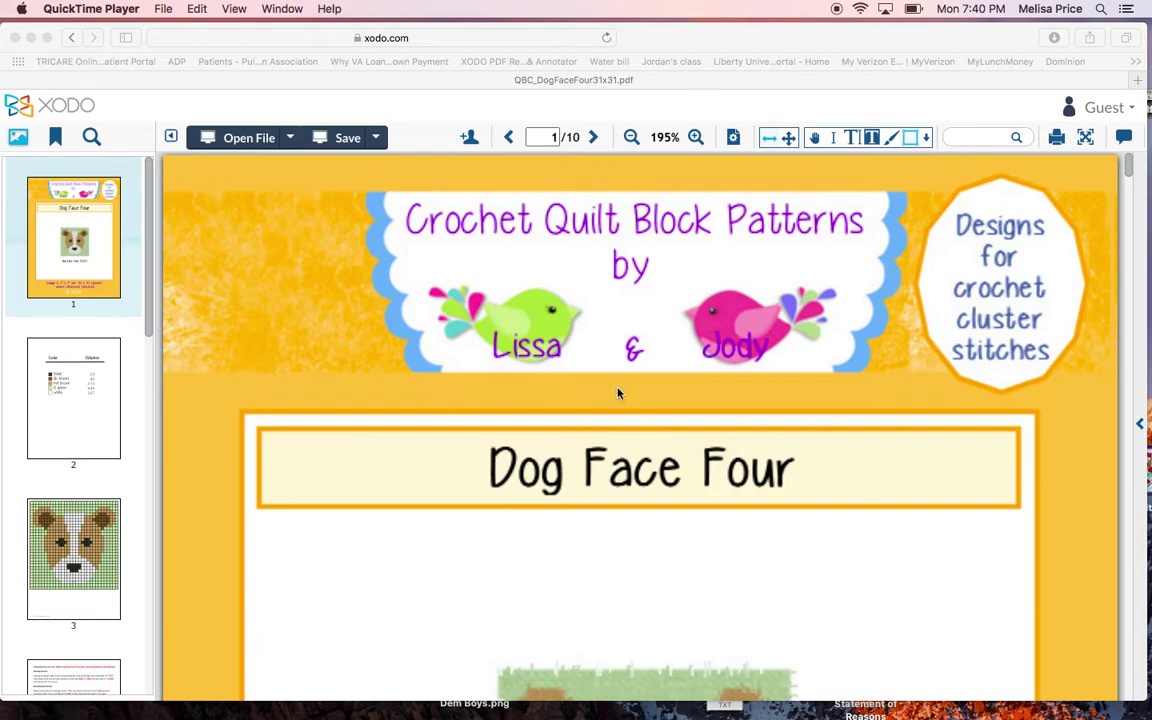
{"action": "scroll", "coordinate": [618, 393], "scroll_direction": "down", "scroll_amount": 5}
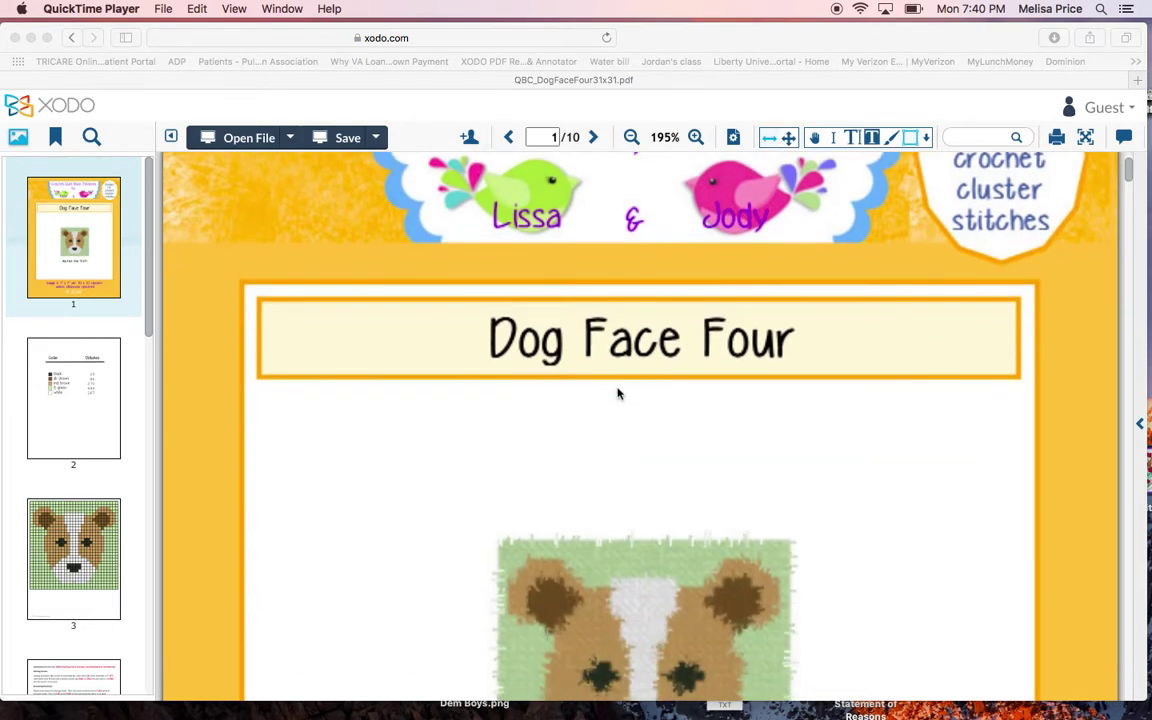
{"action": "scroll", "coordinate": [618, 393], "scroll_direction": "down", "scroll_amount": 5}
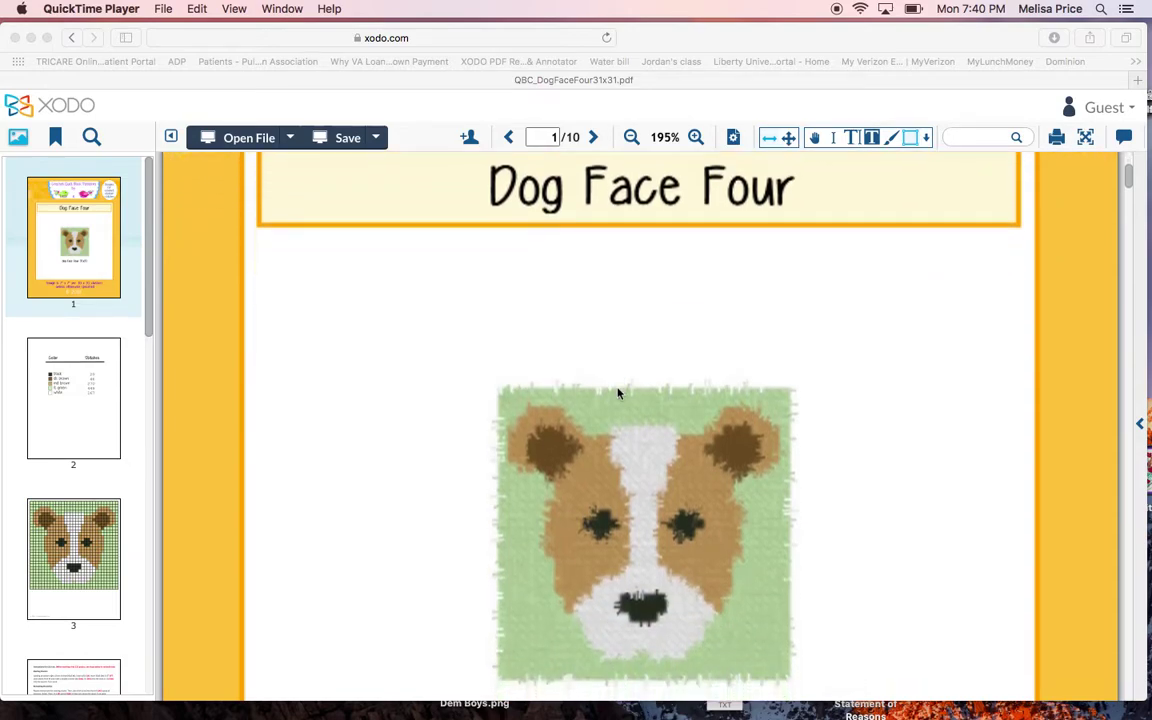
{"action": "scroll", "coordinate": [618, 393], "scroll_direction": "down", "scroll_amount": 8}
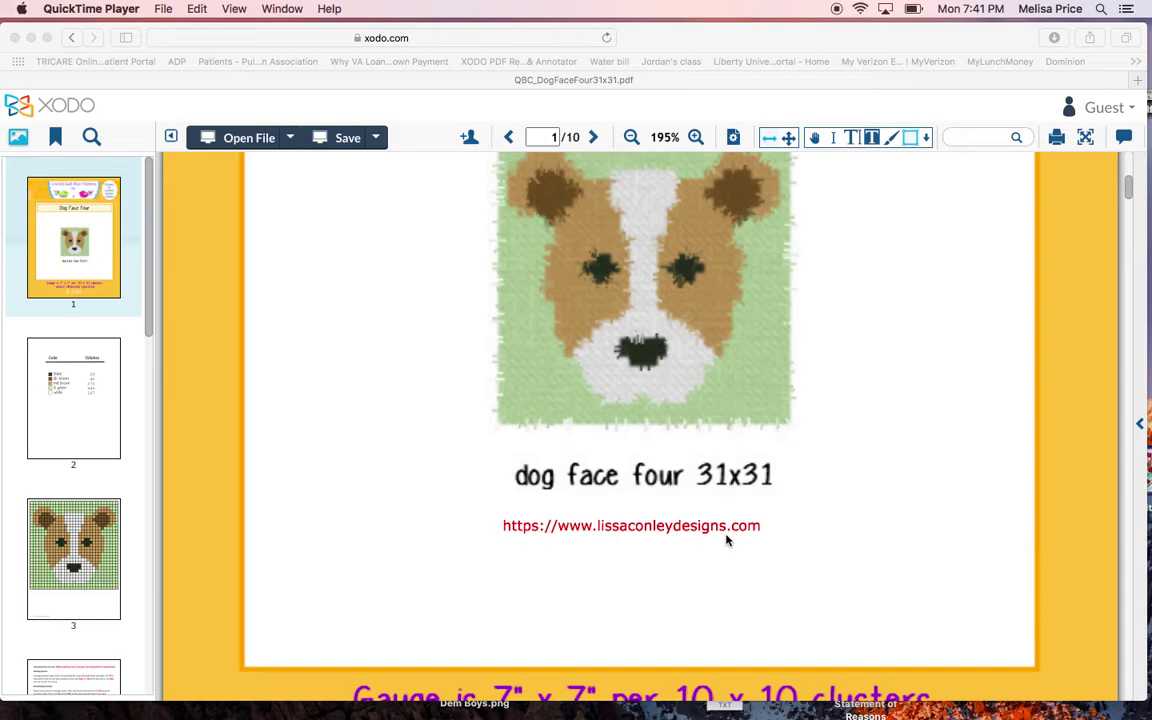
{"action": "scroll", "coordinate": [727, 540], "scroll_direction": "up", "scroll_amount": 5}
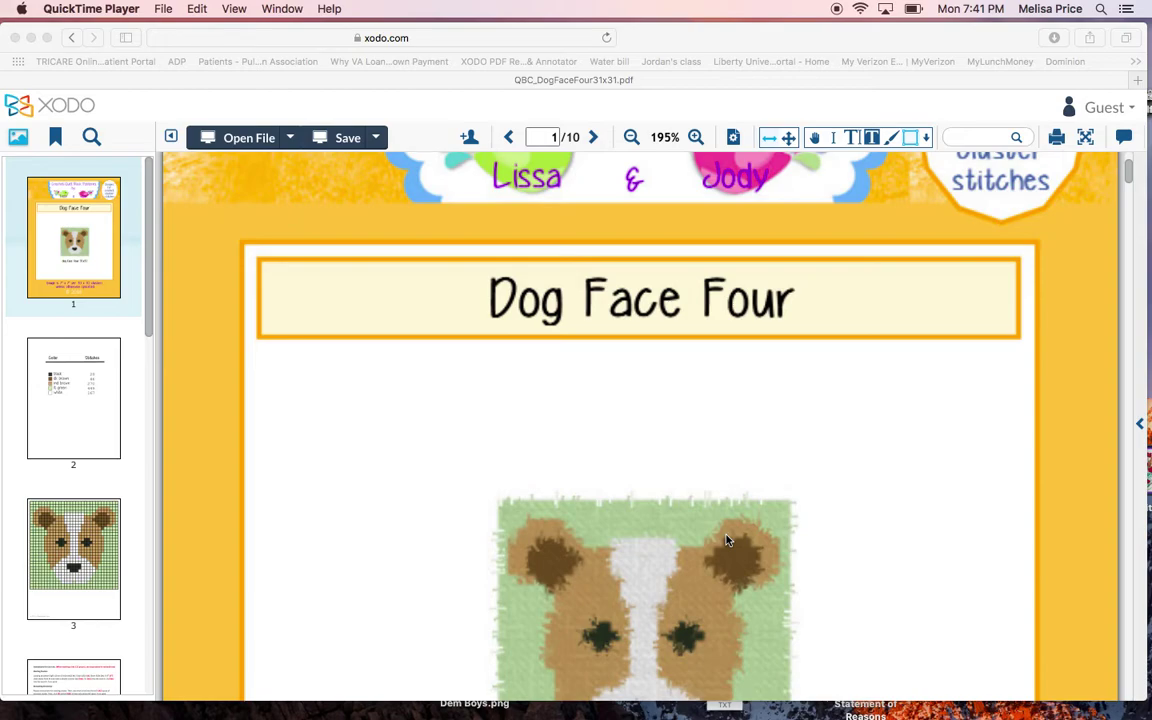
{"action": "left_click", "coordinate": [74, 395]}
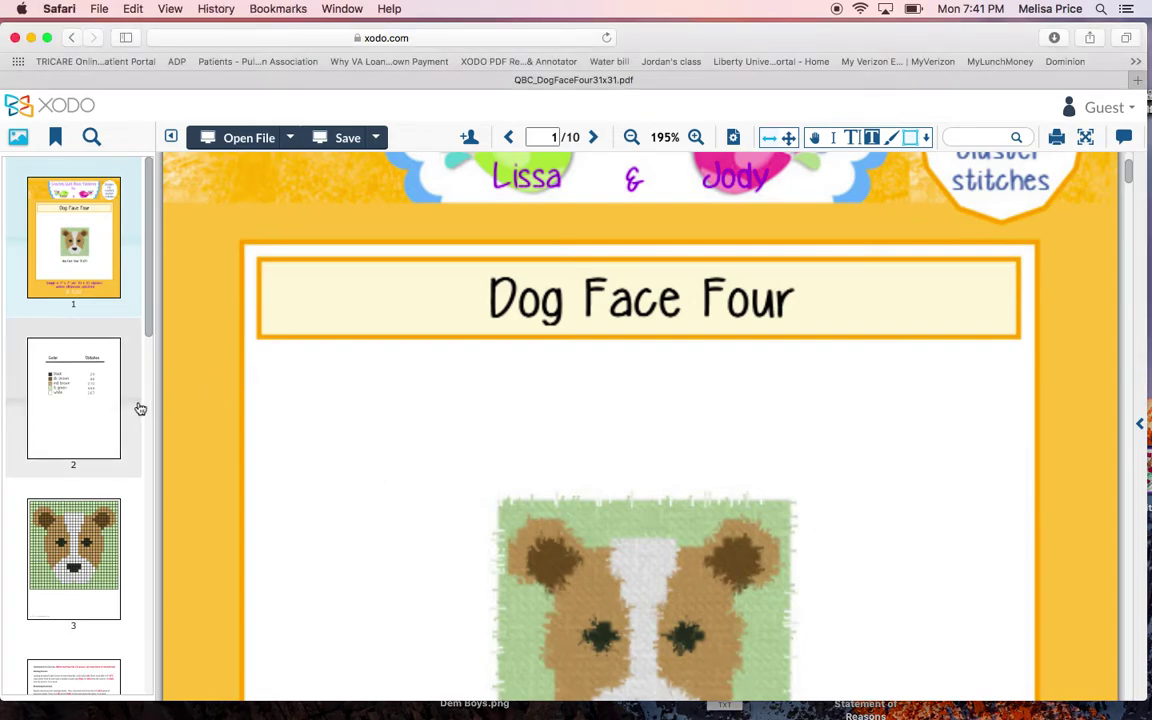
{"action": "scroll", "coordinate": [278, 418], "scroll_direction": "down", "scroll_amount": 15}
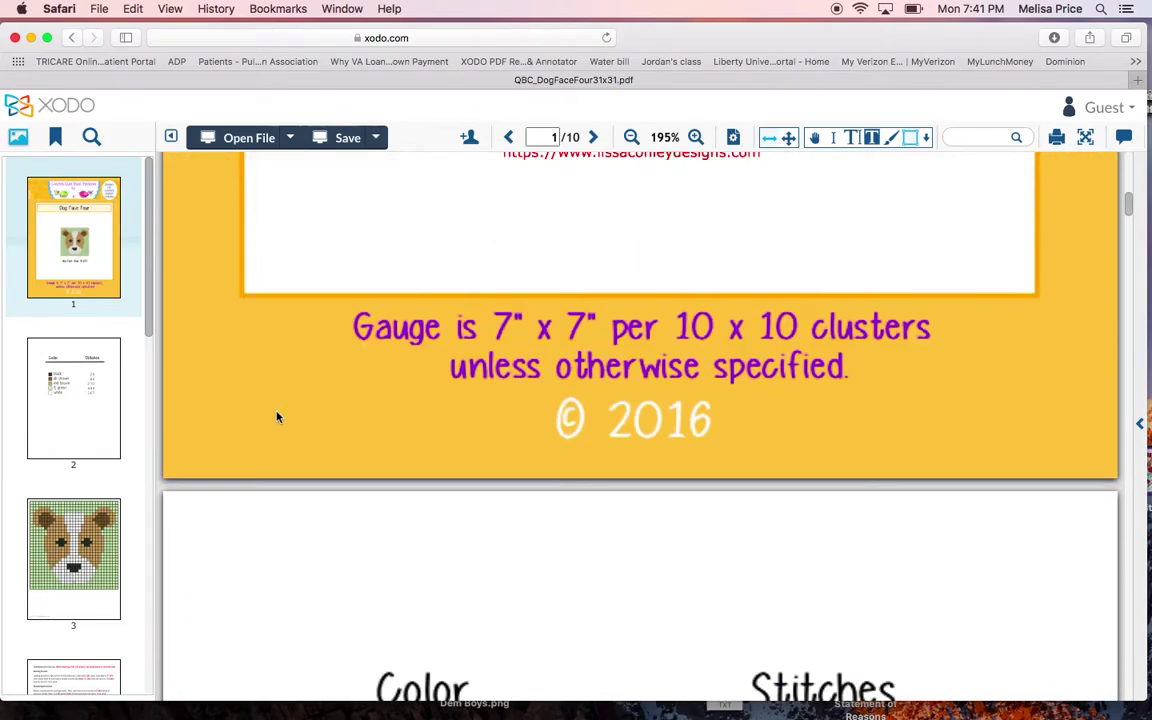
{"action": "scroll", "coordinate": [278, 418], "scroll_direction": "down", "scroll_amount": 2}
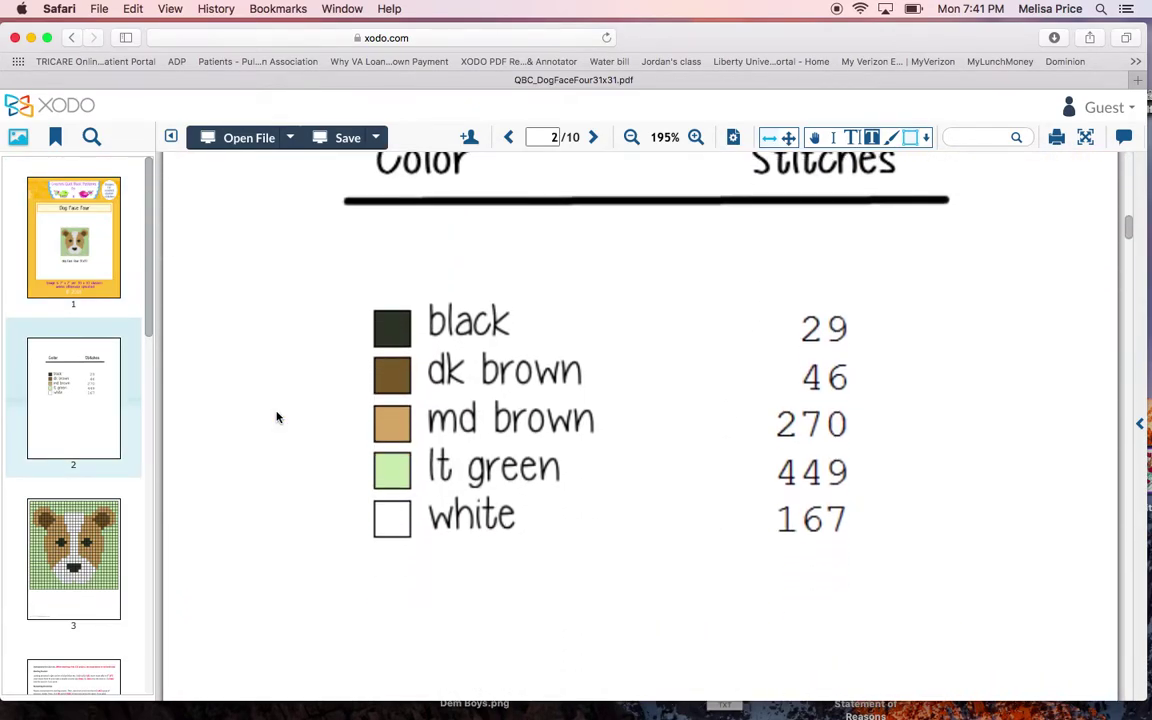
{"action": "scroll", "coordinate": [278, 418], "scroll_direction": "down", "scroll_amount": 2}
{"action": "scroll", "coordinate": [278, 418], "scroll_direction": "up", "scroll_amount": 3}
{"action": "scroll", "coordinate": [278, 418], "scroll_direction": "up", "scroll_amount": 8}
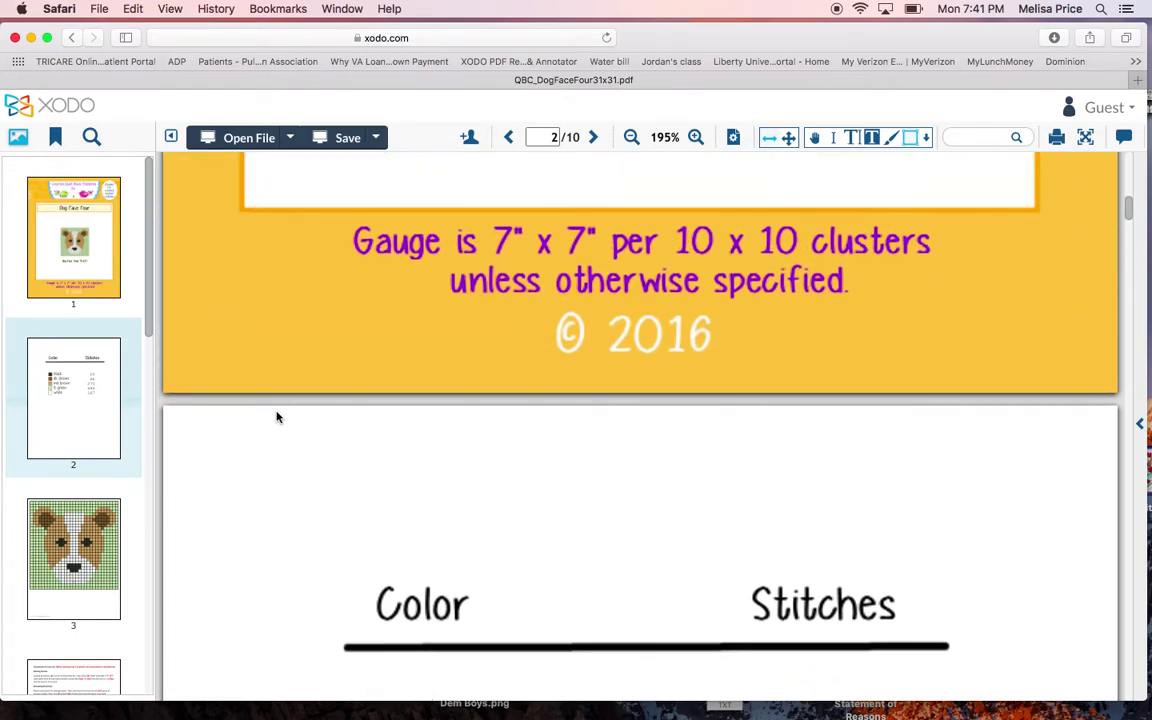
{"action": "scroll", "coordinate": [278, 418], "scroll_direction": "up", "scroll_amount": 5}
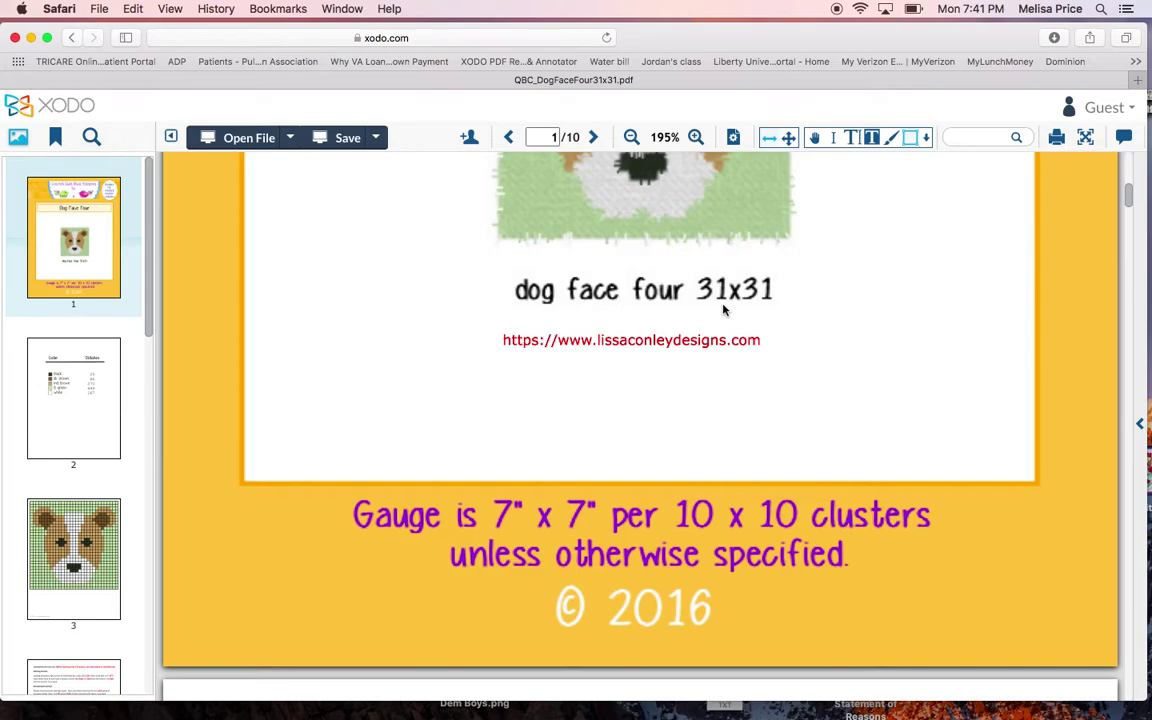
- Scroll down to the bottom rows of page 3's dog-face chart and the Graphghans footer
{"action": "scroll", "coordinate": [724, 310], "scroll_direction": "down", "scroll_amount": 5}
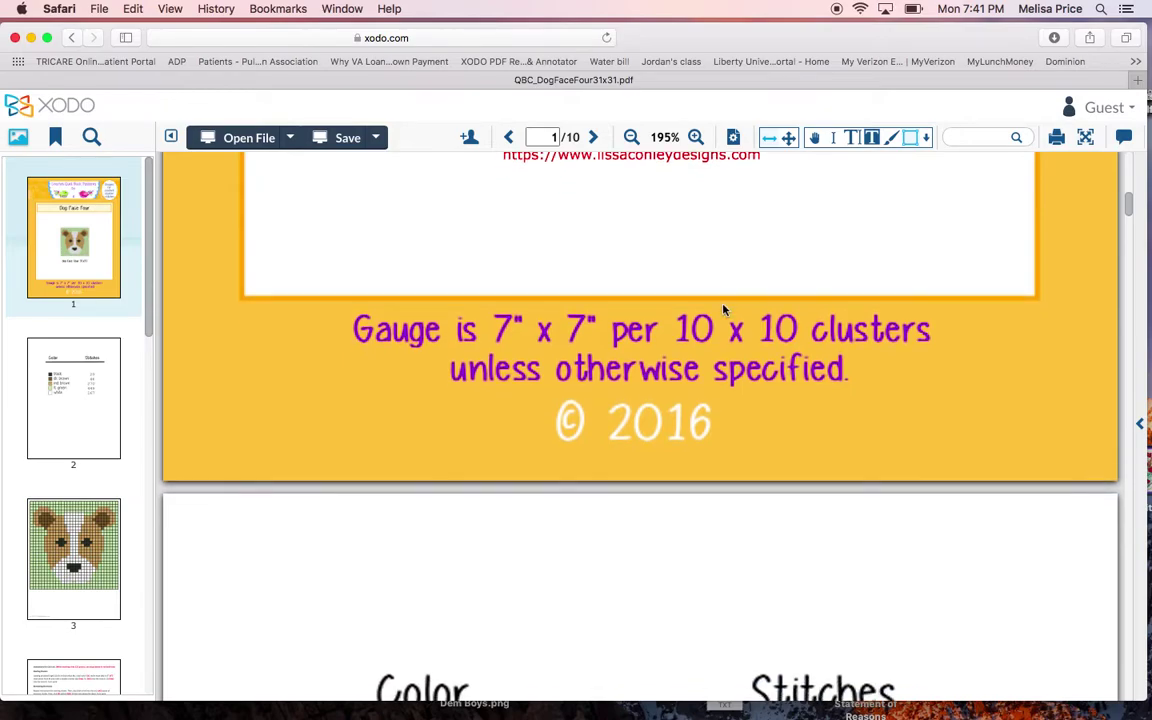
{"action": "scroll", "coordinate": [724, 310], "scroll_direction": "down", "scroll_amount": 3}
{"action": "scroll", "coordinate": [724, 310], "scroll_direction": "up", "scroll_amount": 10}
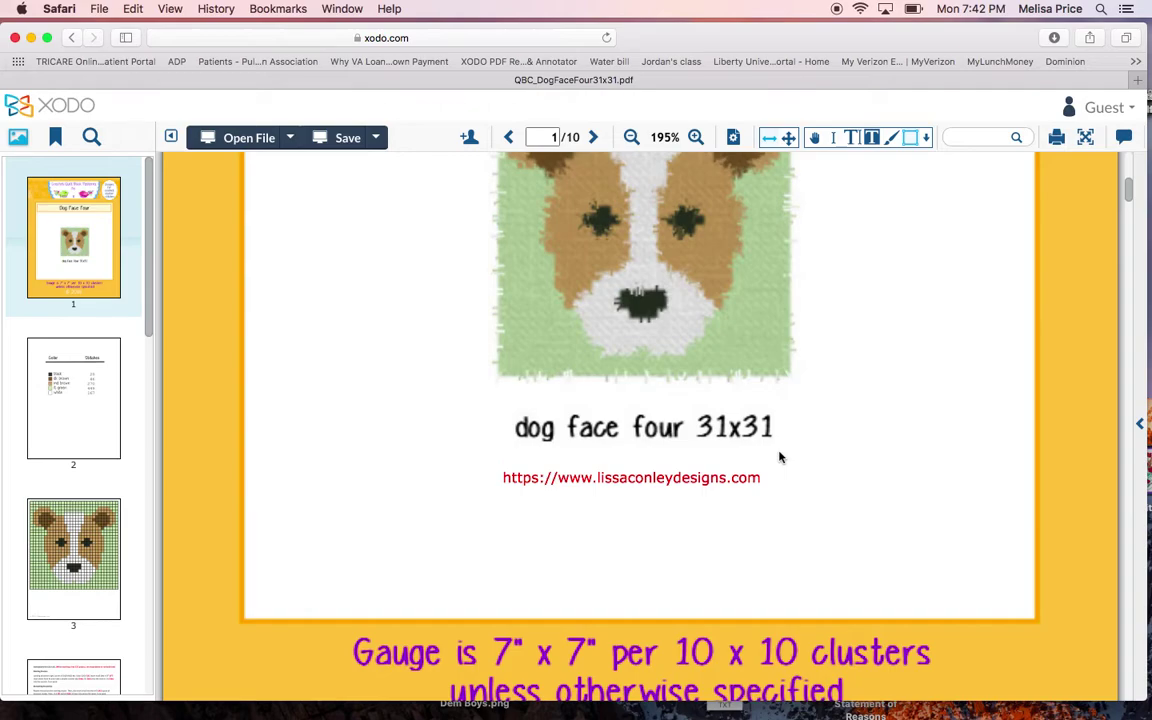
{"action": "scroll", "coordinate": [780, 457], "scroll_direction": "down", "scroll_amount": 10}
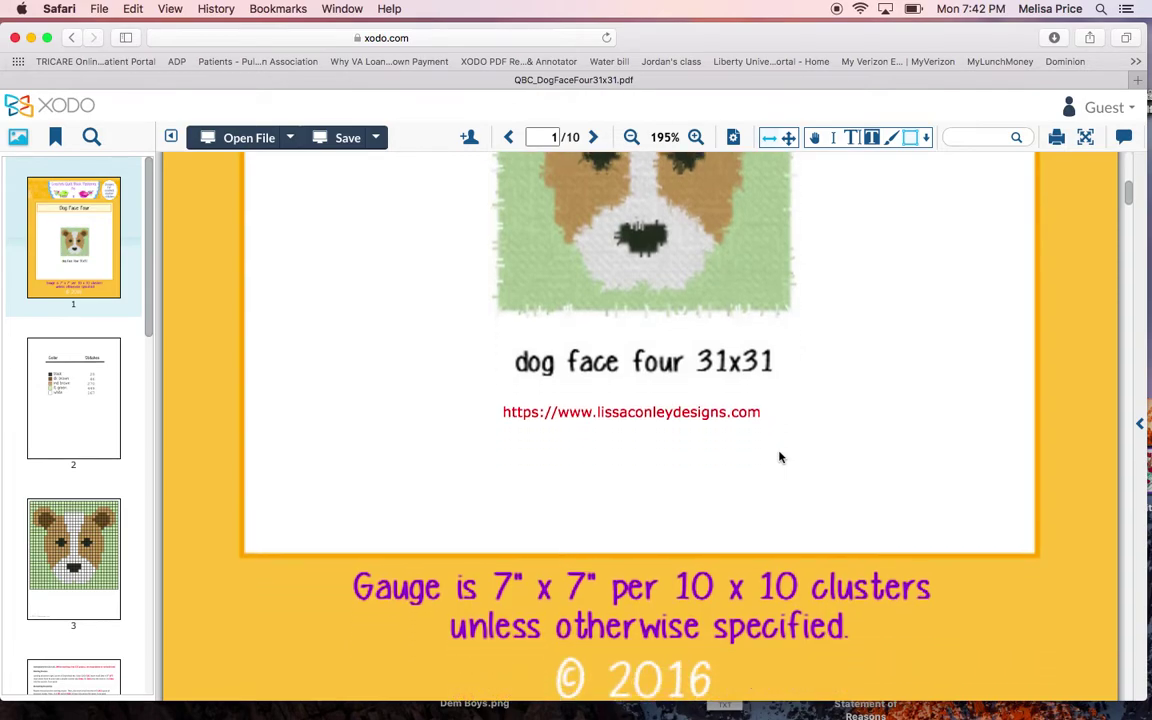
{"action": "scroll", "coordinate": [780, 457], "scroll_direction": "down", "scroll_amount": 15}
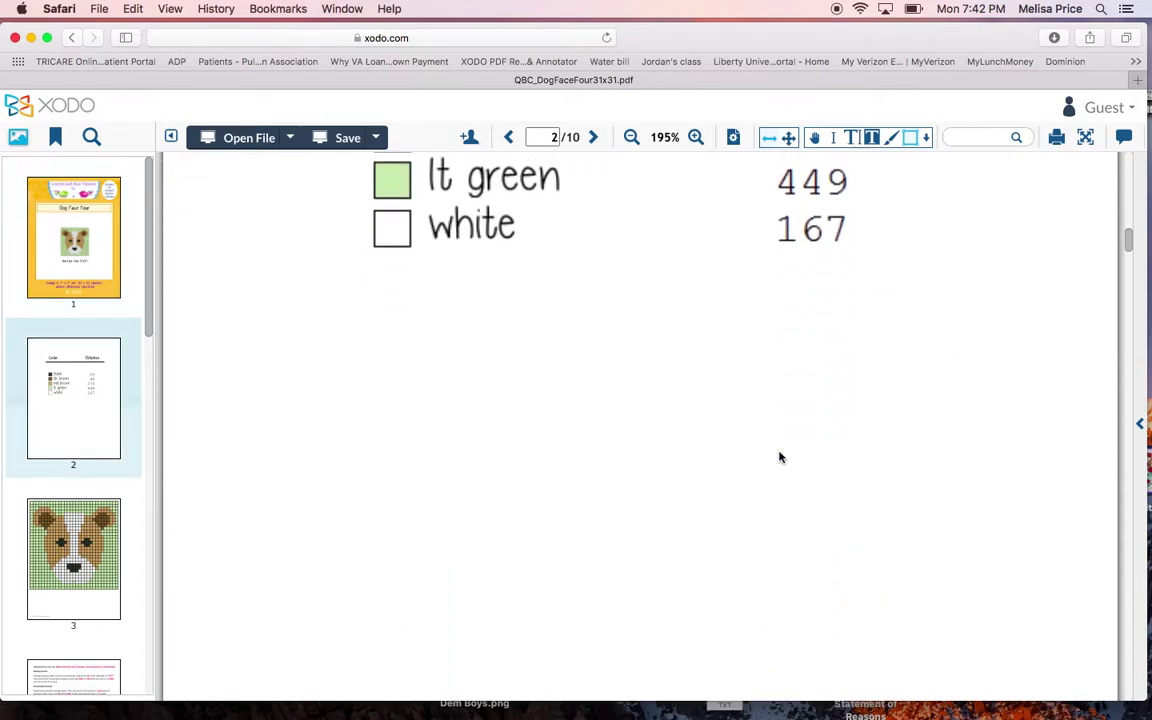
{"action": "scroll", "coordinate": [780, 457], "scroll_direction": "down", "scroll_amount": 20}
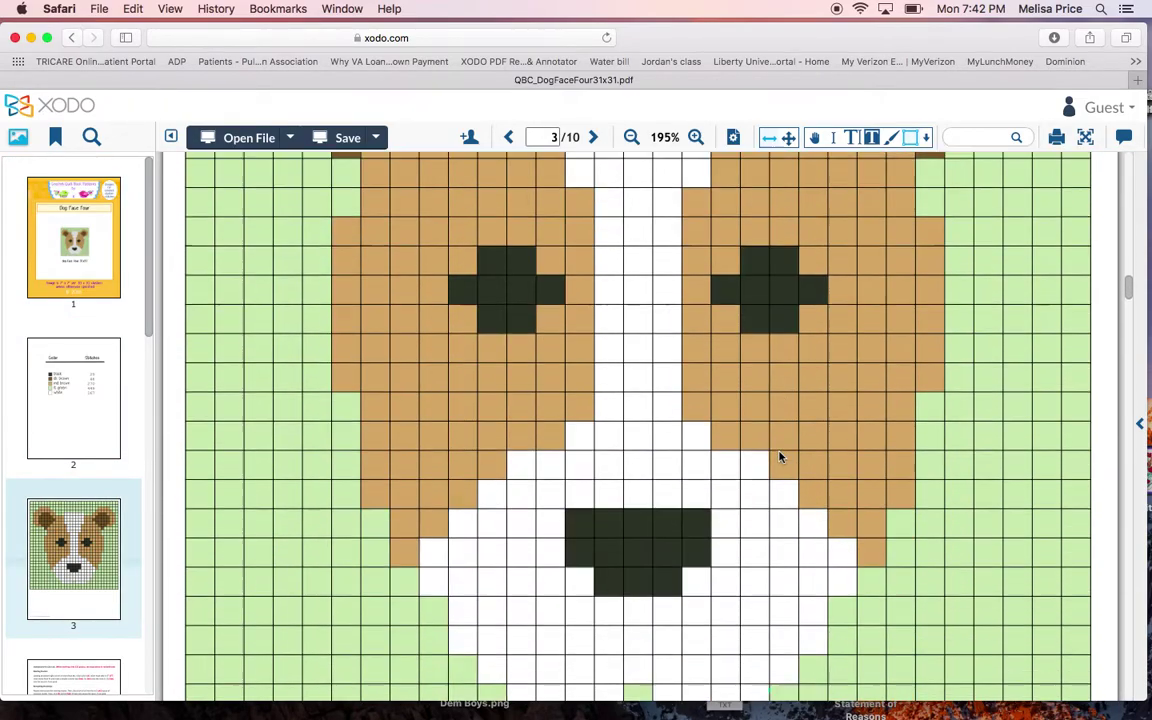
{"action": "scroll", "coordinate": [780, 457], "scroll_direction": "down", "scroll_amount": 1}
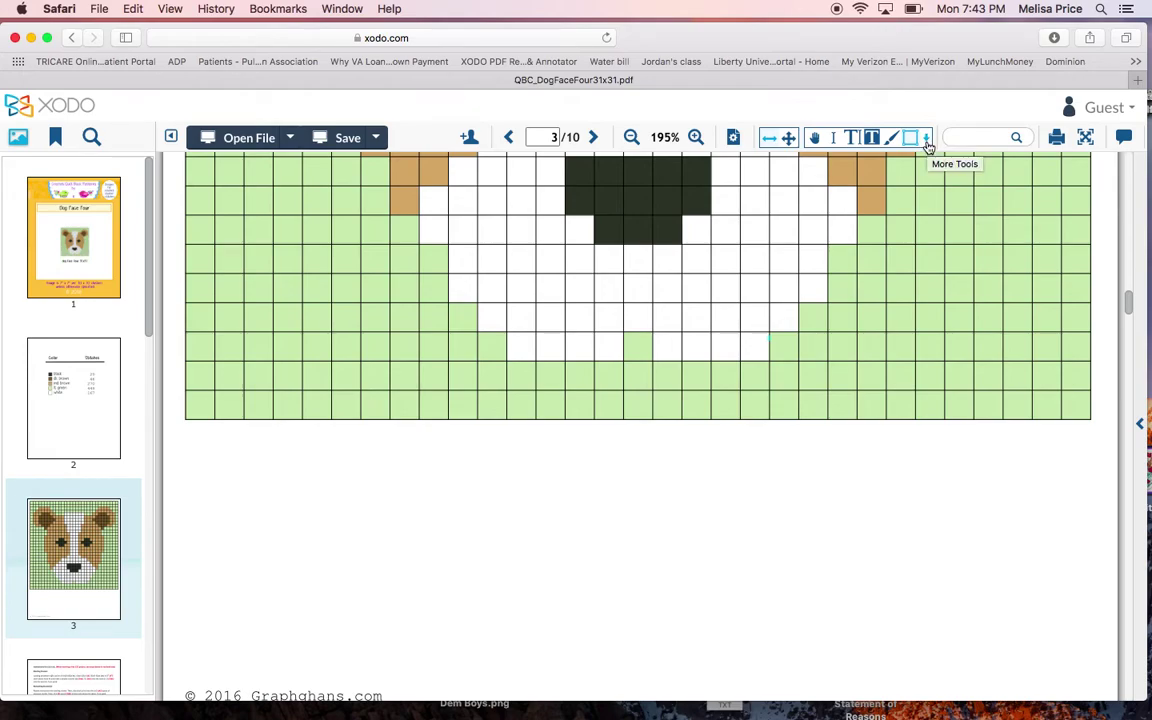
- Draw a teal Rectangle annotation across the bottom row of the page 3 chart
{"action": "left_click", "coordinate": [927, 140]}
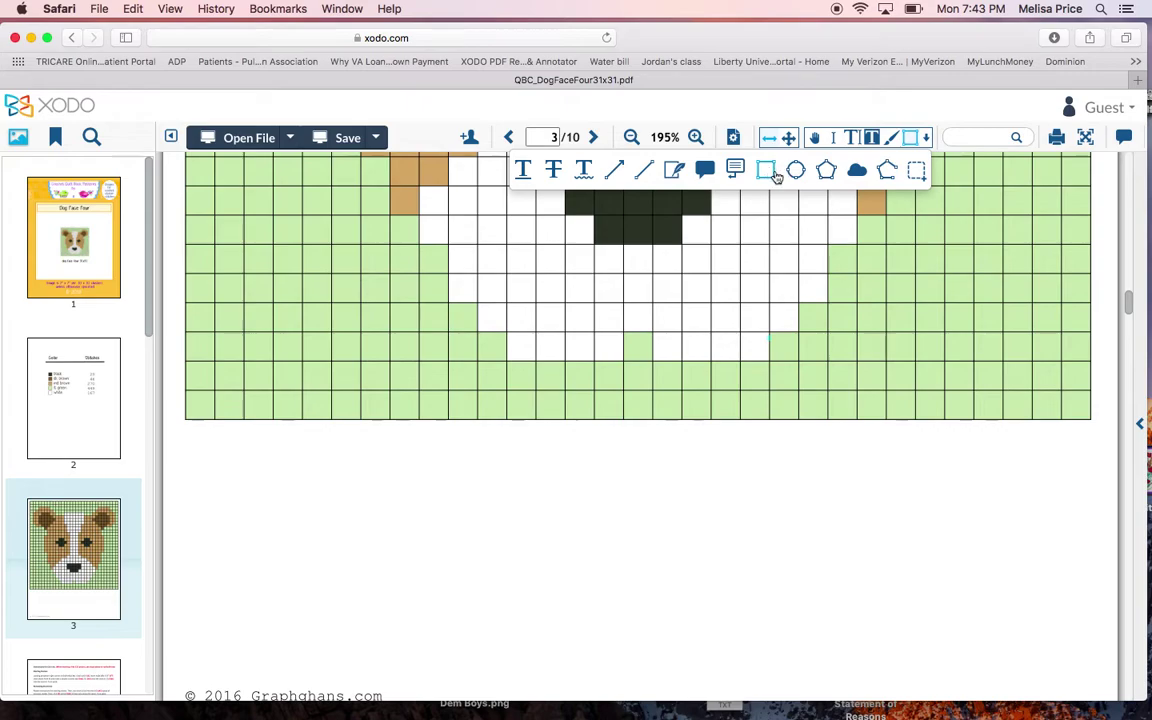
{"action": "left_click", "coordinate": [928, 139]}
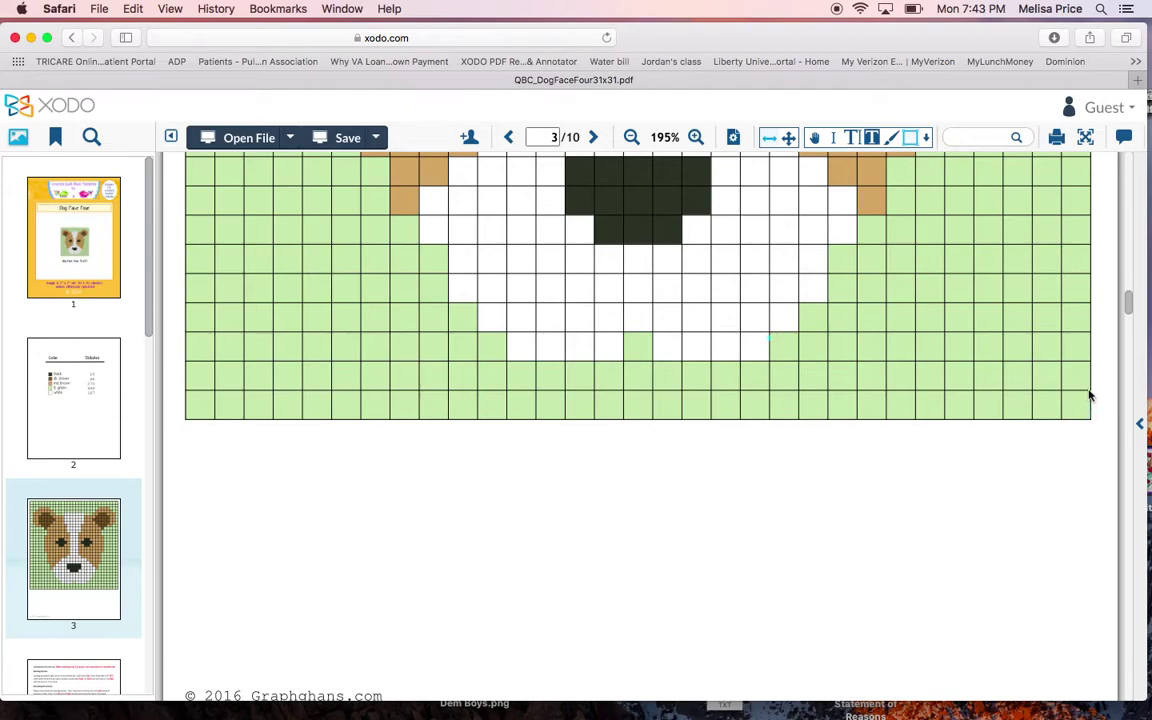
{"action": "mouse_move", "coordinate": [1090, 396]}
{"action": "left_mouse_down"}
{"action": "mouse_move", "coordinate": [828, 394]}
{"action": "mouse_move", "coordinate": [630, 410]}
{"action": "mouse_move", "coordinate": [537, 394]}
{"action": "mouse_move", "coordinate": [185, 393]}
{"action": "left_mouse_up"}
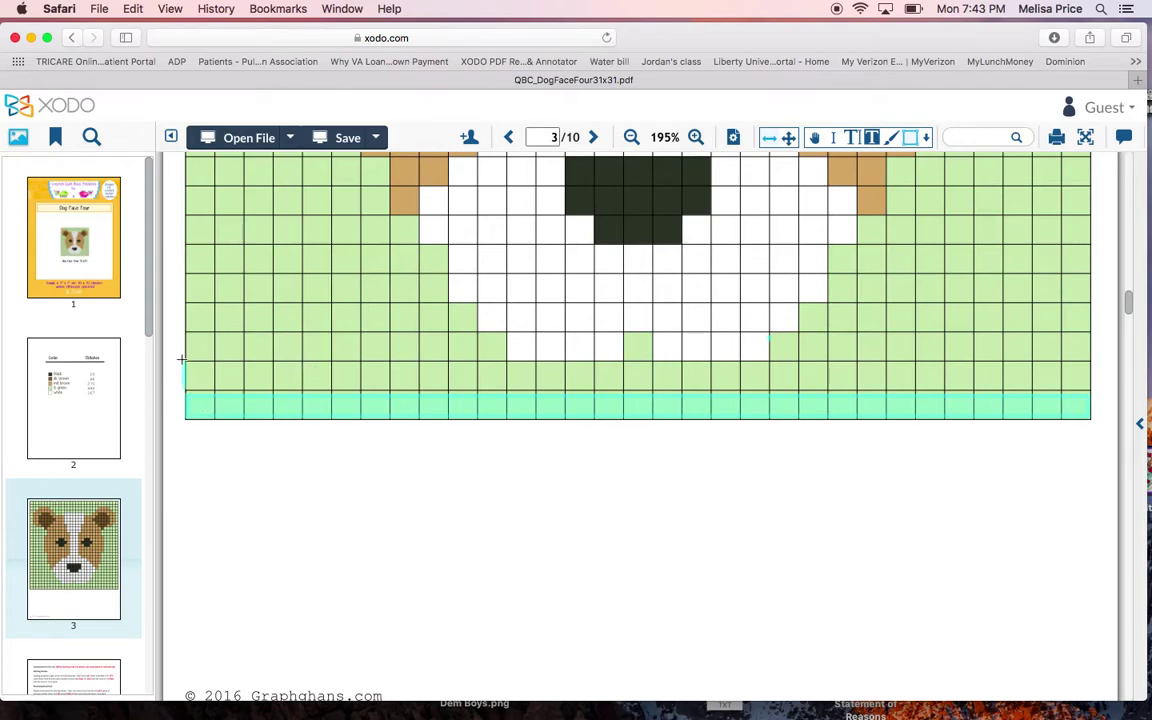
- Highlight the whole second-from-bottom row and the right-hand green stretch of the third row
{"action": "mouse_move", "coordinate": [181, 358]}
{"action": "left_mouse_down"}
{"action": "mouse_move", "coordinate": [643, 365]}
{"action": "mouse_move", "coordinate": [822, 343]}
{"action": "mouse_move", "coordinate": [972, 368]}
{"action": "mouse_move", "coordinate": [1091, 362]}
{"action": "left_mouse_up"}
{"action": "left_click", "coordinate": [1074, 483]}
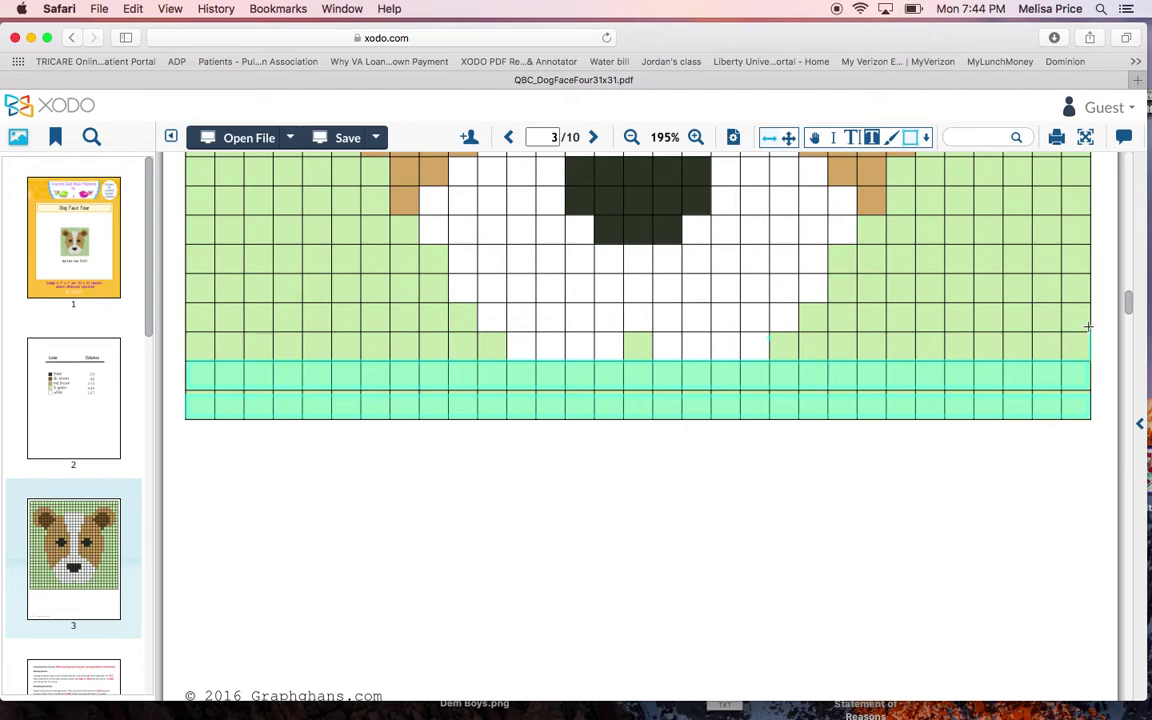
{"action": "left_click_drag", "start_coordinate": [1084, 329], "coordinate": [771, 331]}
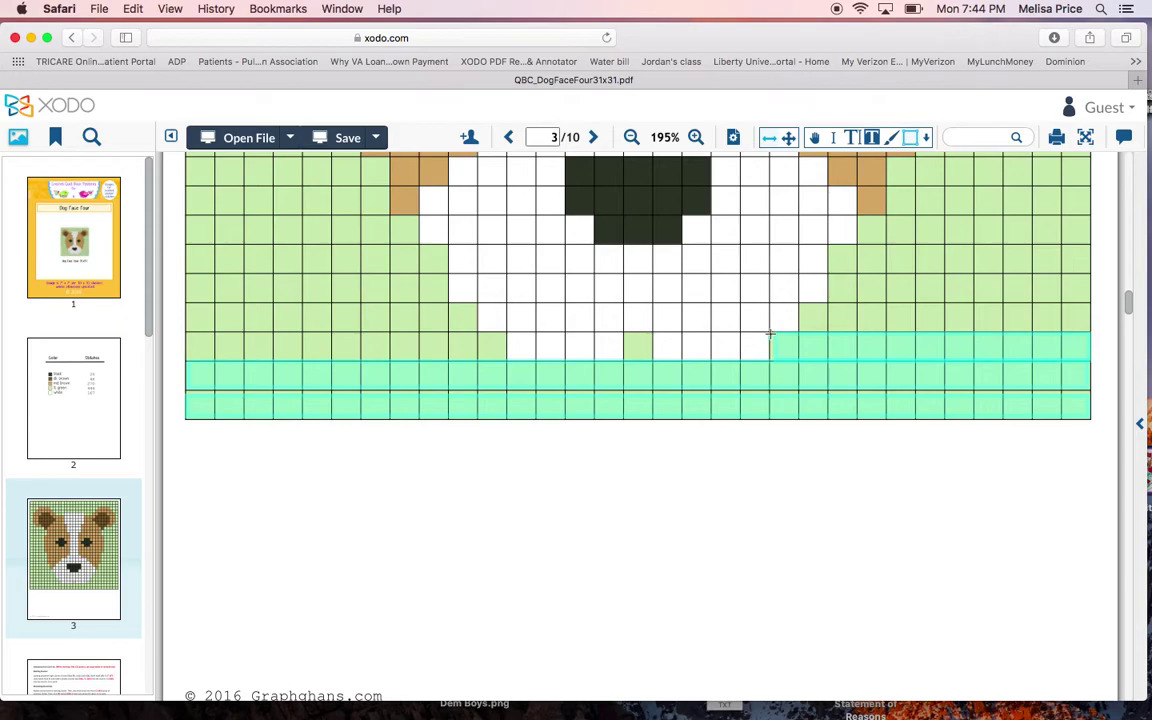
- Stretch the third-row highlight to the chart's left edge, then scroll on to page 4
{"action": "left_click", "coordinate": [771, 334]}
{"action": "left_click_drag", "start_coordinate": [772, 334], "coordinate": [768, 333]}
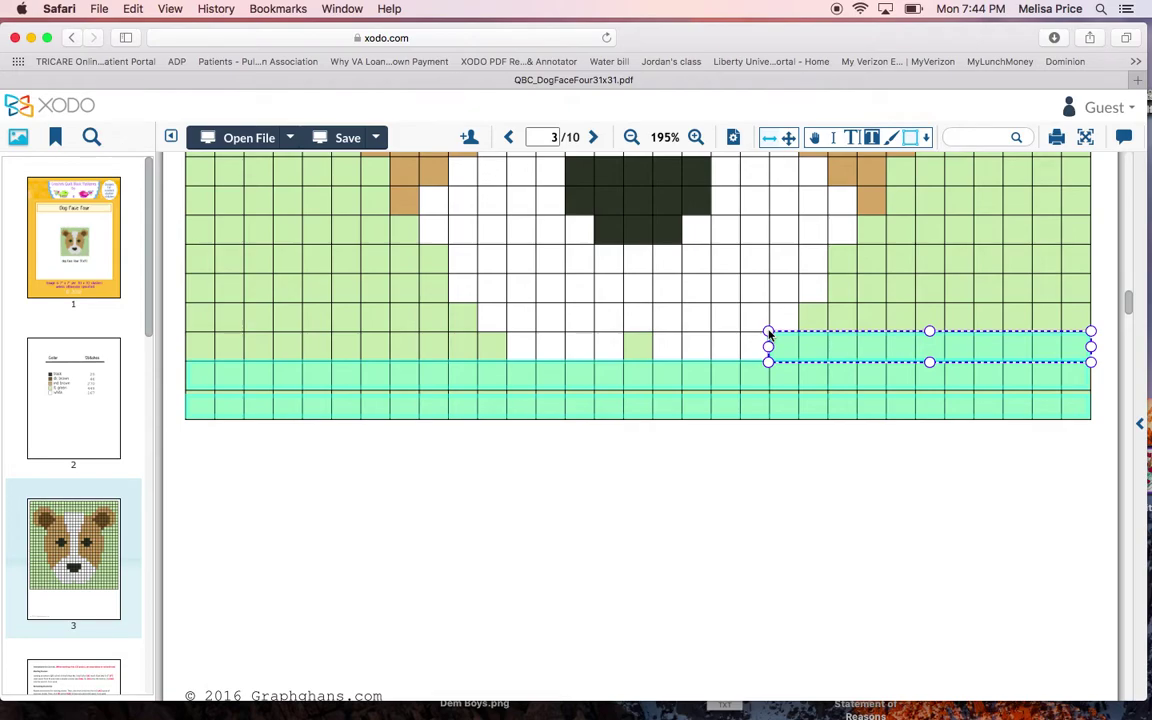
{"action": "left_click_drag", "start_coordinate": [768, 333], "coordinate": [187, 335]}
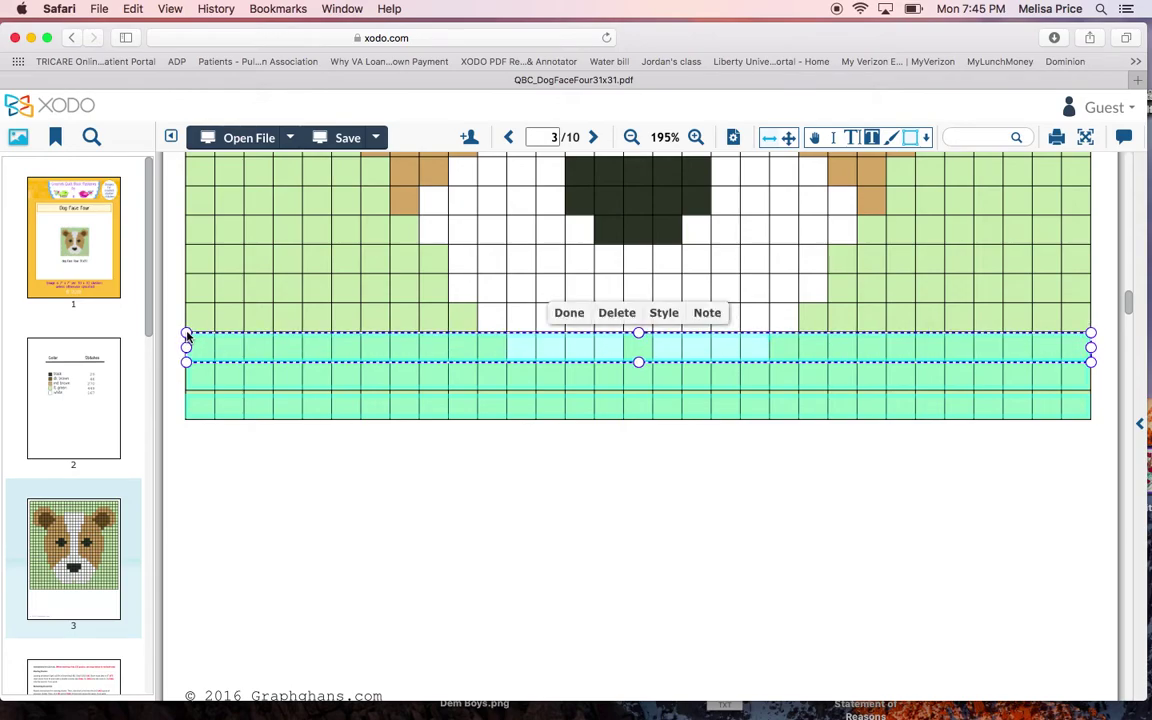
{"action": "left_click", "coordinate": [641, 559]}
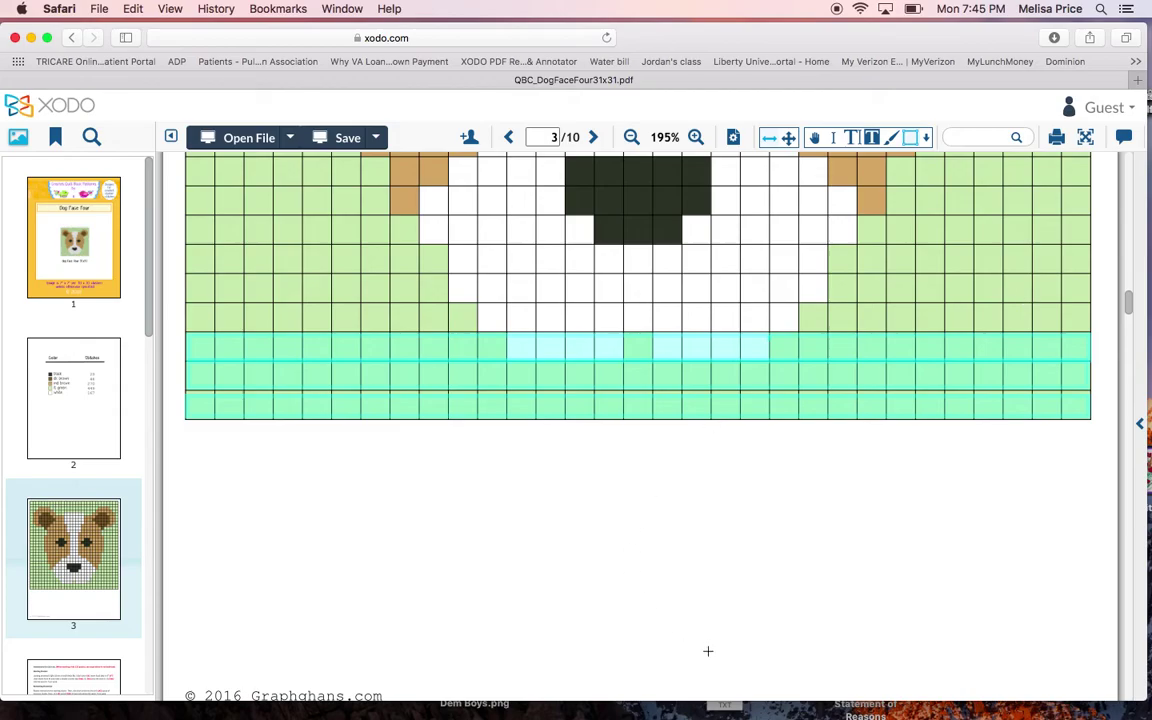
{"action": "scroll", "coordinate": [1045, 653], "scroll_direction": "down", "scroll_amount": 10}
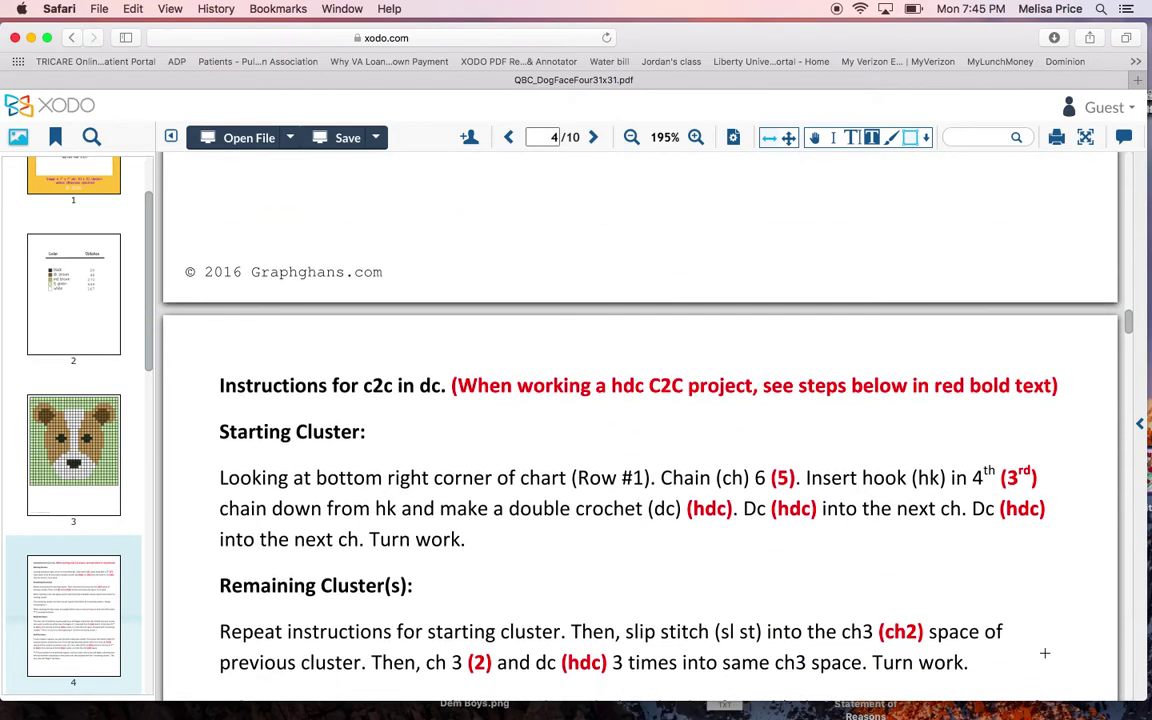
- Scroll through instruction pages 4–8, then return to page 5's Abbreviations list
{"action": "scroll", "coordinate": [1045, 655], "scroll_direction": "down", "scroll_amount": 15}
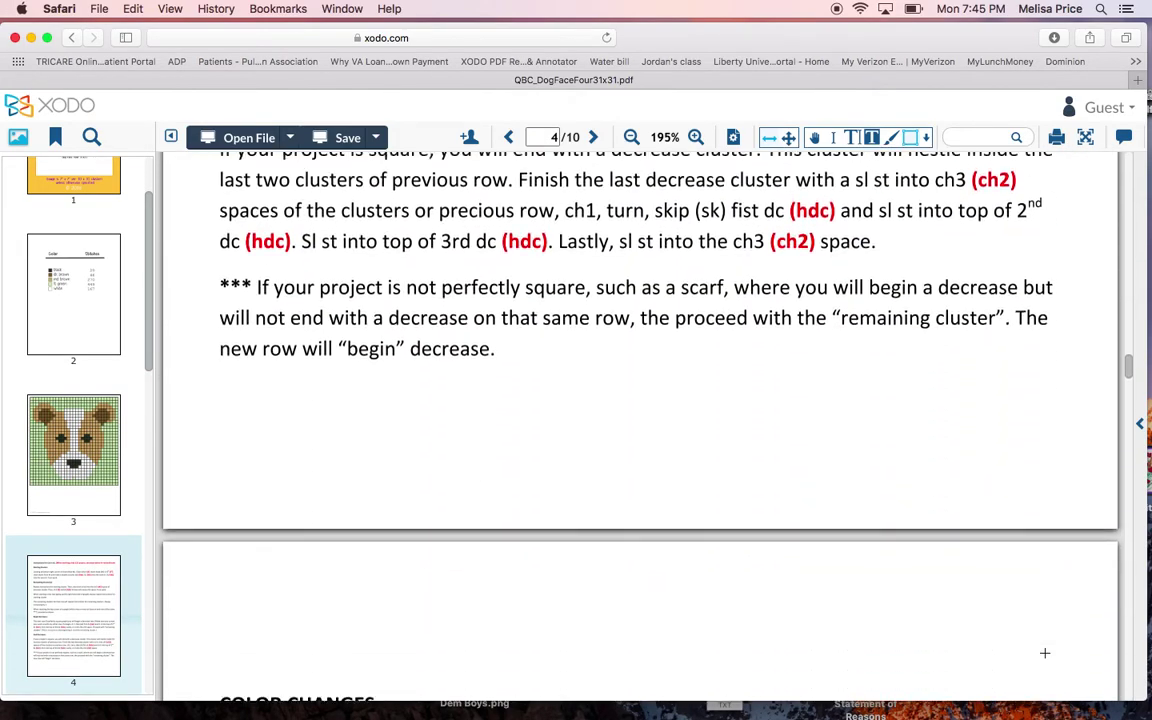
{"action": "scroll", "coordinate": [1045, 653], "scroll_direction": "down", "scroll_amount": 15}
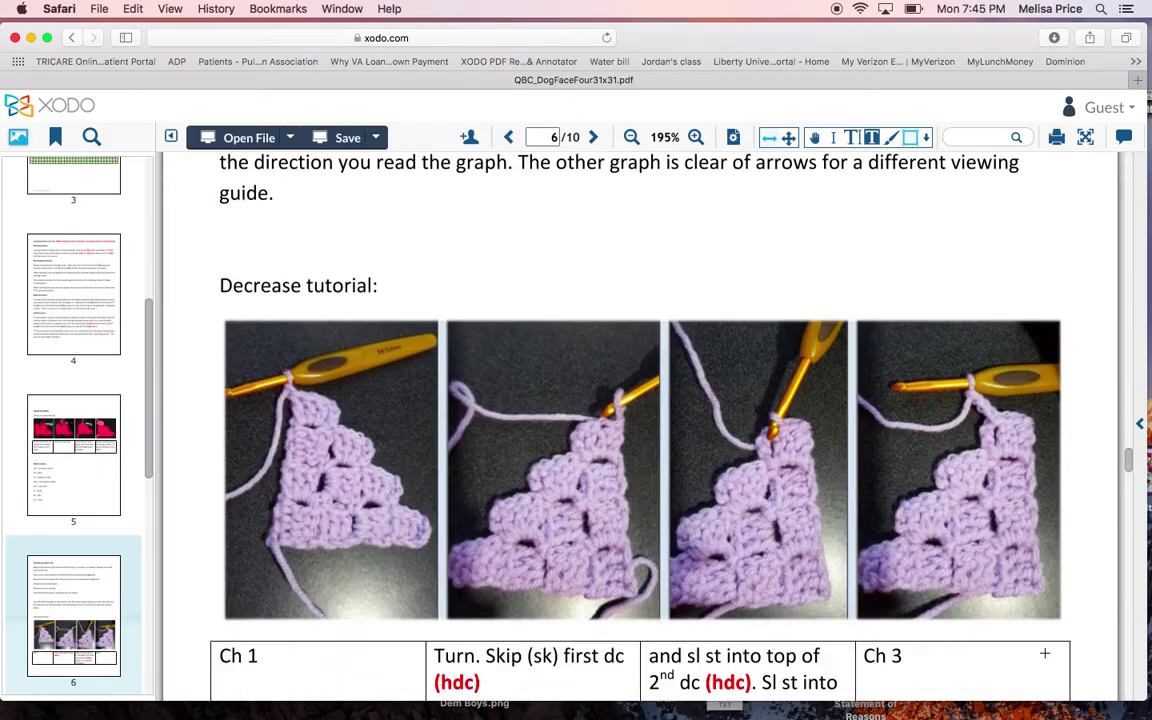
{"action": "scroll", "coordinate": [1045, 653], "scroll_direction": "down", "scroll_amount": 5}
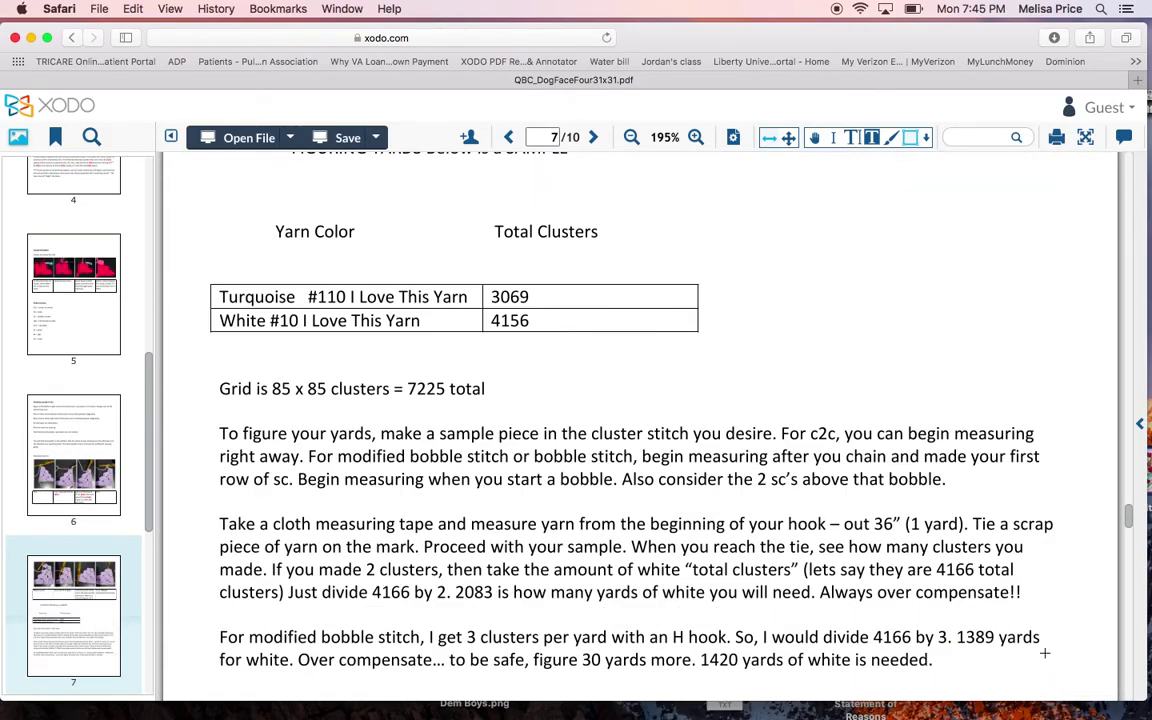
{"action": "scroll", "coordinate": [1045, 653], "scroll_direction": "down", "scroll_amount": 10}
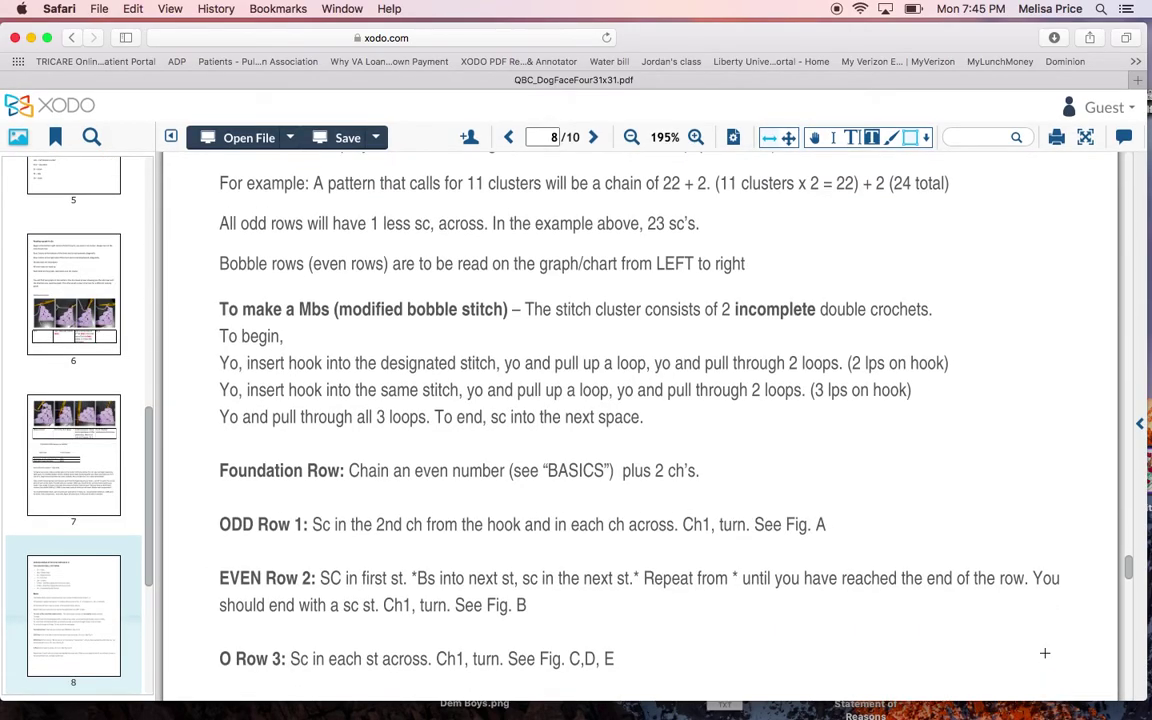
{"action": "scroll", "coordinate": [1045, 653], "scroll_direction": "up", "scroll_amount": 5}
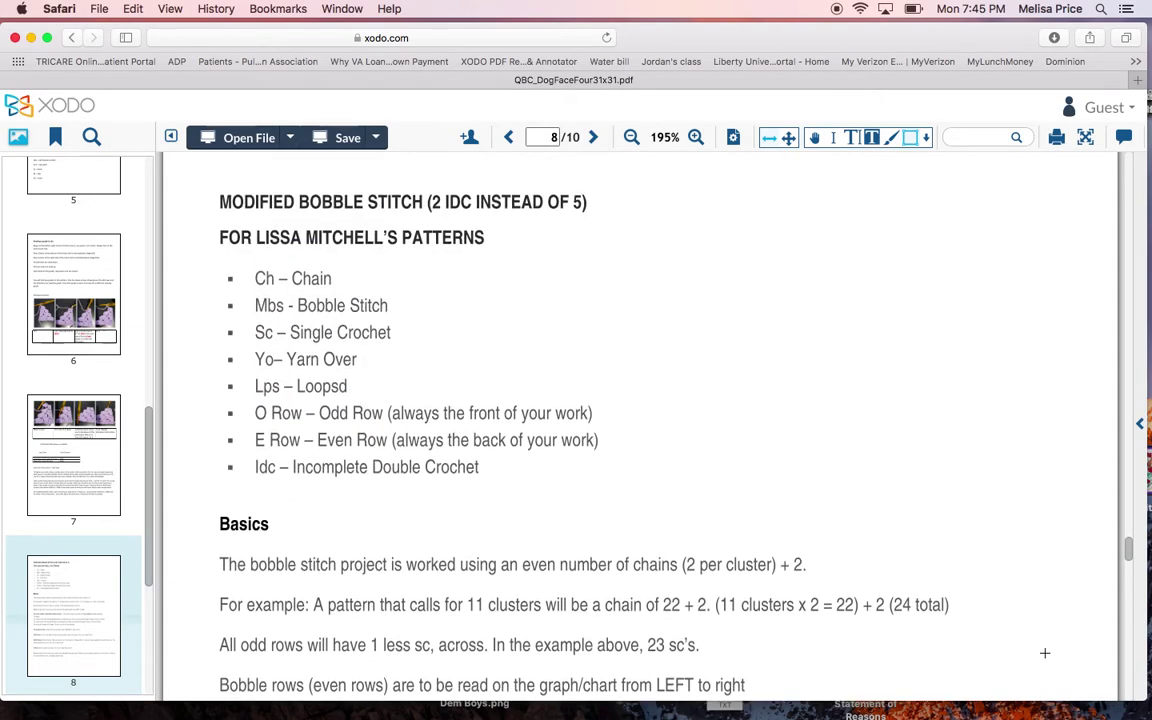
{"action": "scroll", "coordinate": [1045, 653], "scroll_direction": "up", "scroll_amount": 20}
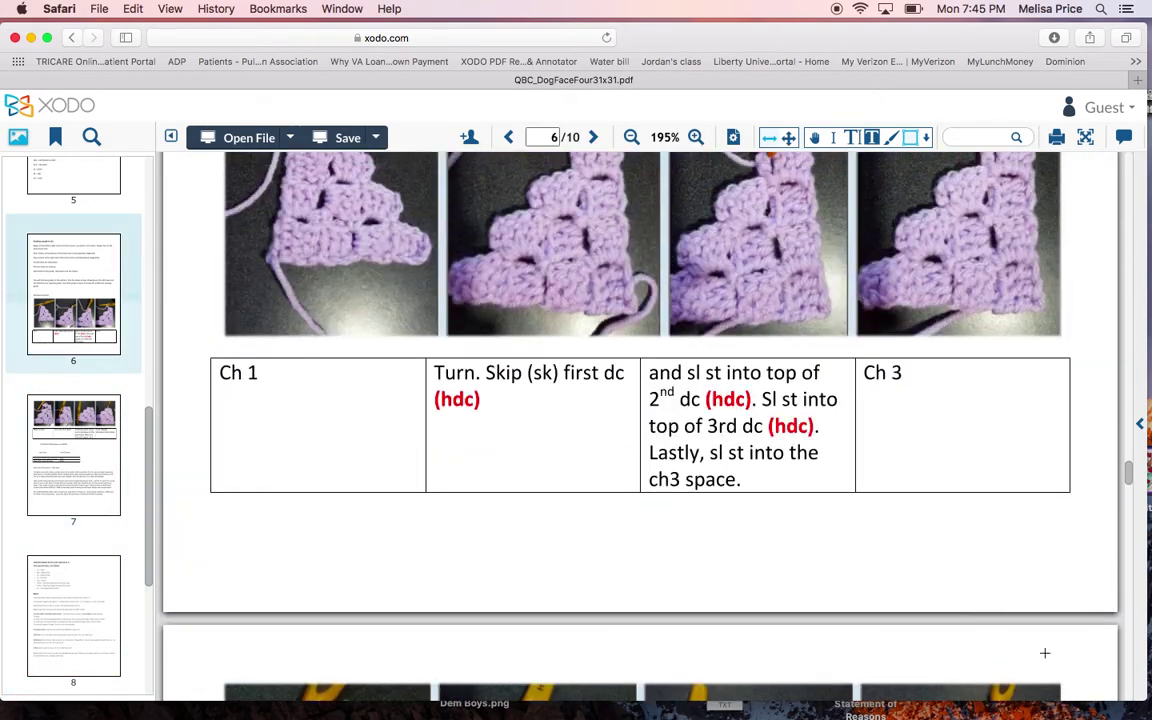
{"action": "scroll", "coordinate": [1045, 653], "scroll_direction": "up", "scroll_amount": 20}
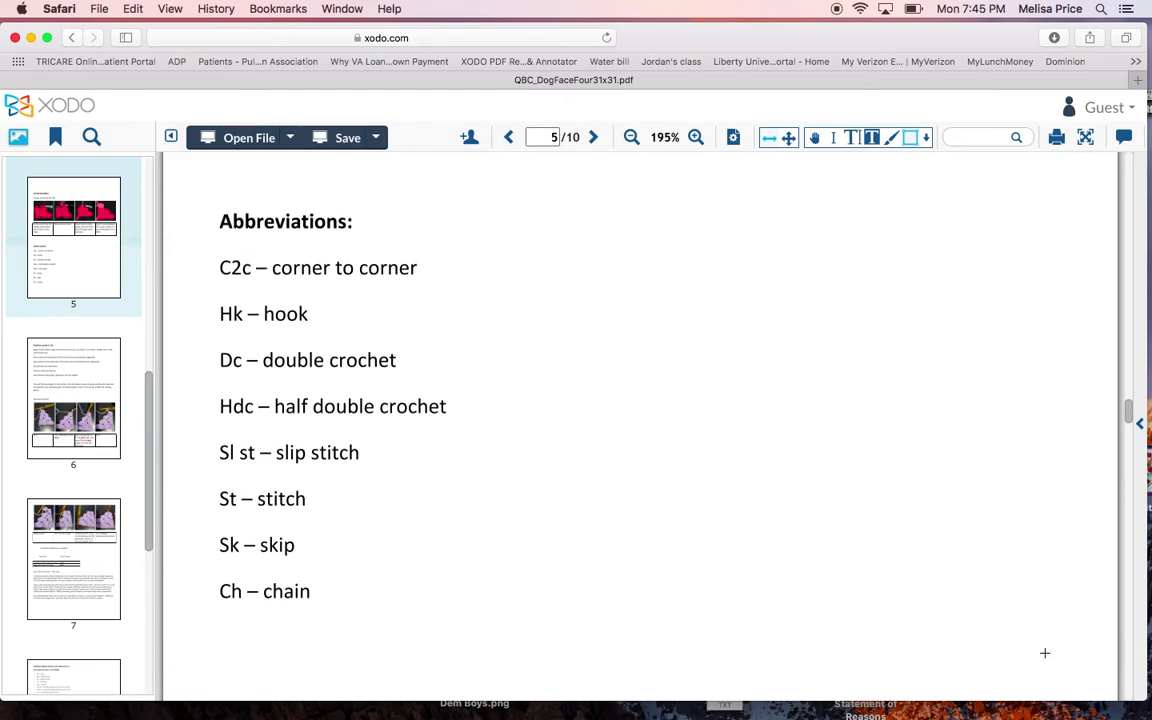
{"action": "scroll", "coordinate": [1045, 653], "scroll_direction": "down", "scroll_amount": 1}
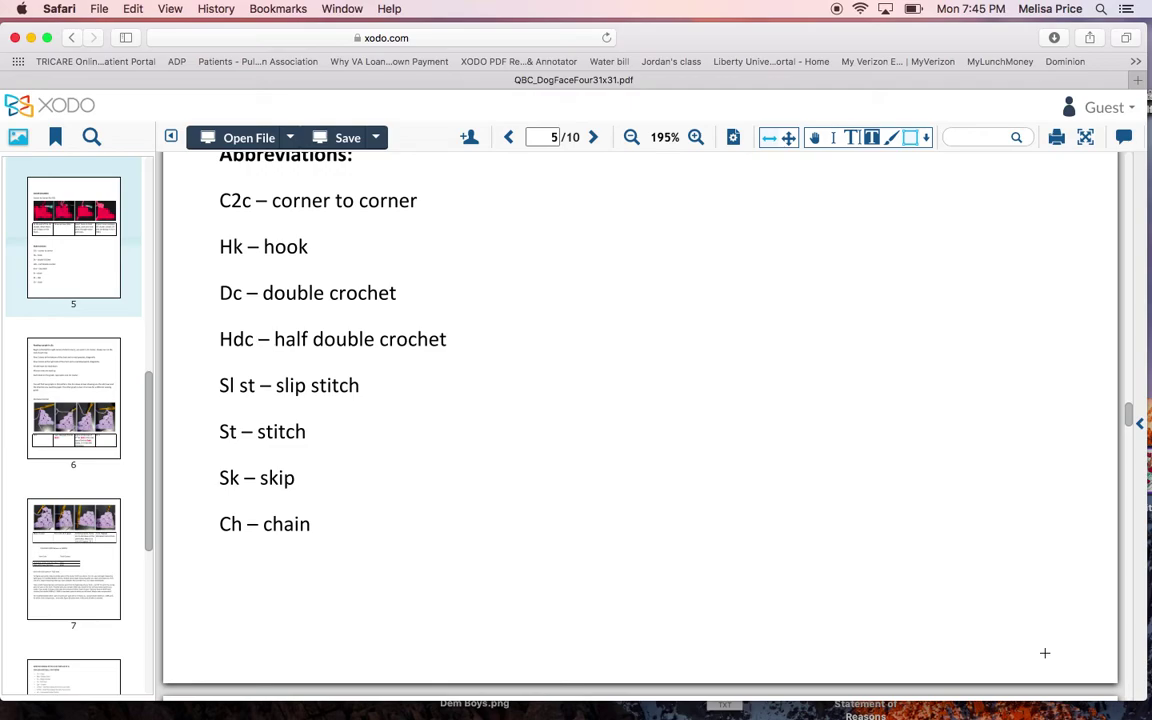
{"action": "scroll", "coordinate": [1045, 653], "scroll_direction": "up", "scroll_amount": 1}
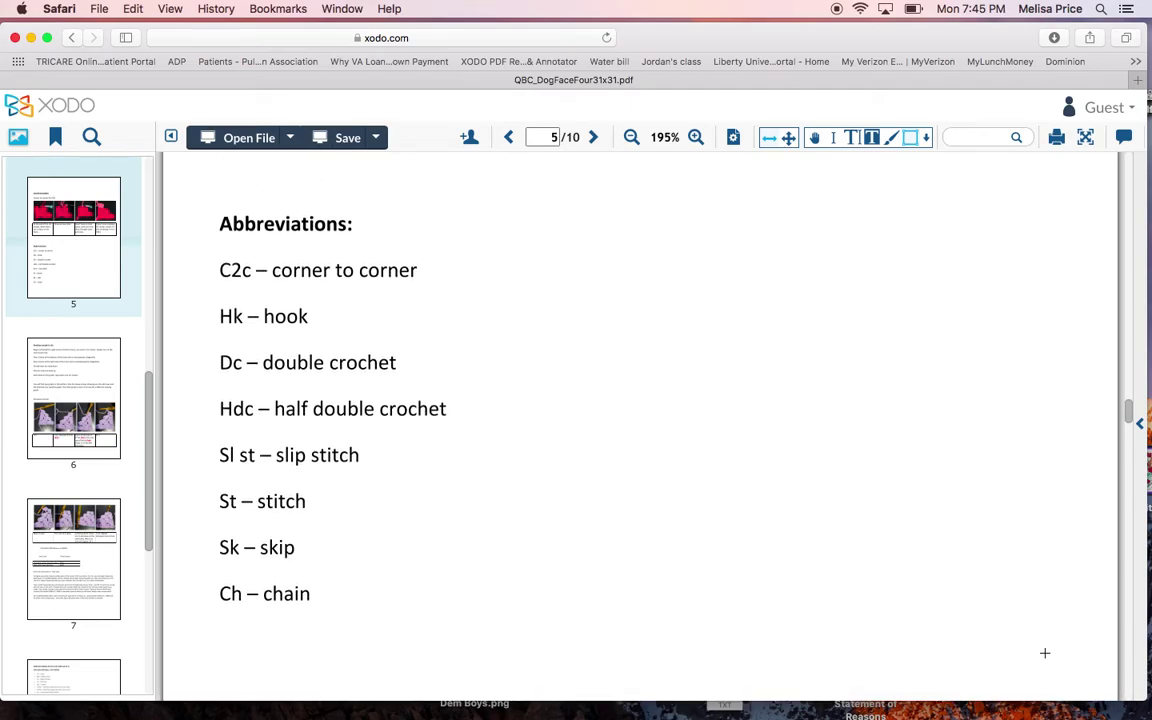
{"action": "scroll", "coordinate": [1045, 653], "scroll_direction": "down", "scroll_amount": 10}
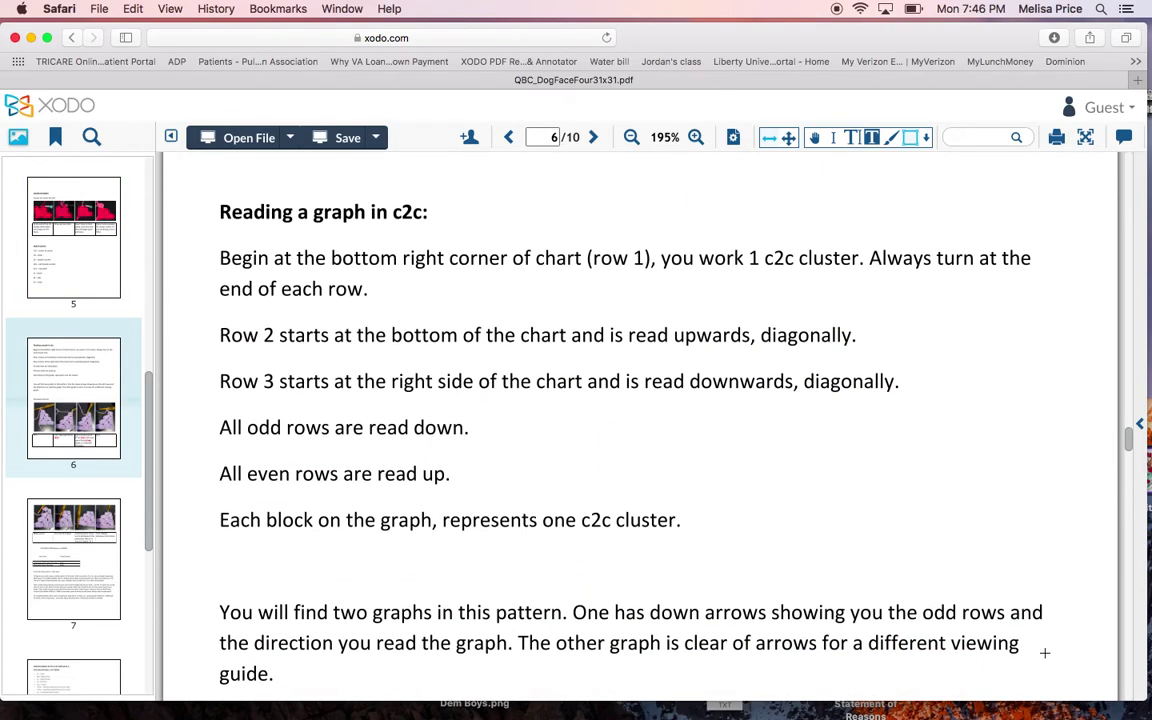
{"action": "scroll", "coordinate": [1045, 653], "scroll_direction": "down", "scroll_amount": 7}
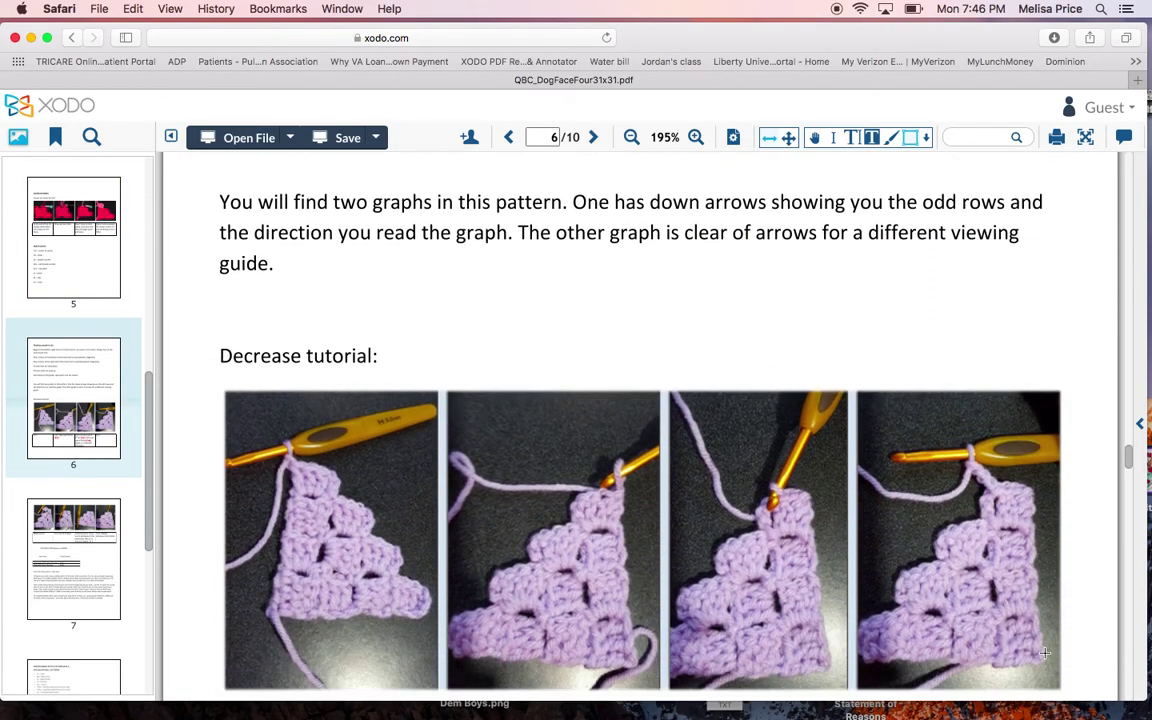
{"action": "scroll", "coordinate": [1045, 653], "scroll_direction": "down", "scroll_amount": 3}
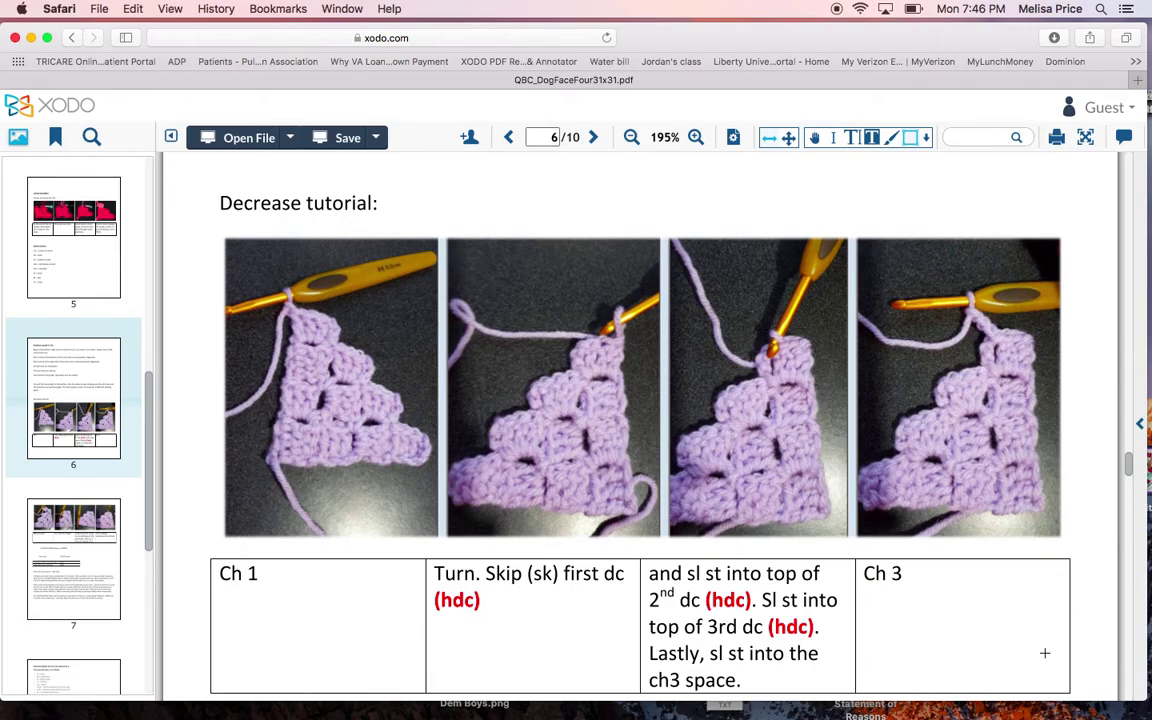
{"action": "scroll", "coordinate": [1045, 653], "scroll_direction": "down", "scroll_amount": 3}
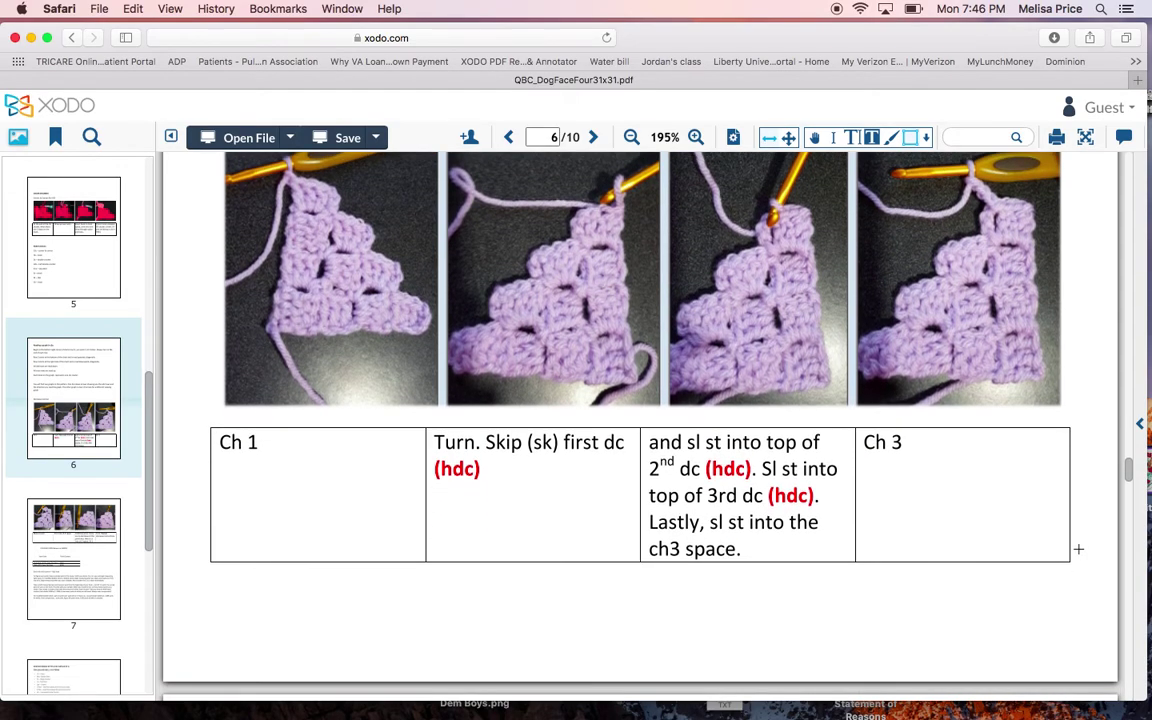
{"action": "scroll", "coordinate": [1078, 549], "scroll_direction": "down", "scroll_amount": 6}
{"action": "scroll", "coordinate": [1078, 549], "scroll_direction": "up", "scroll_amount": 4}
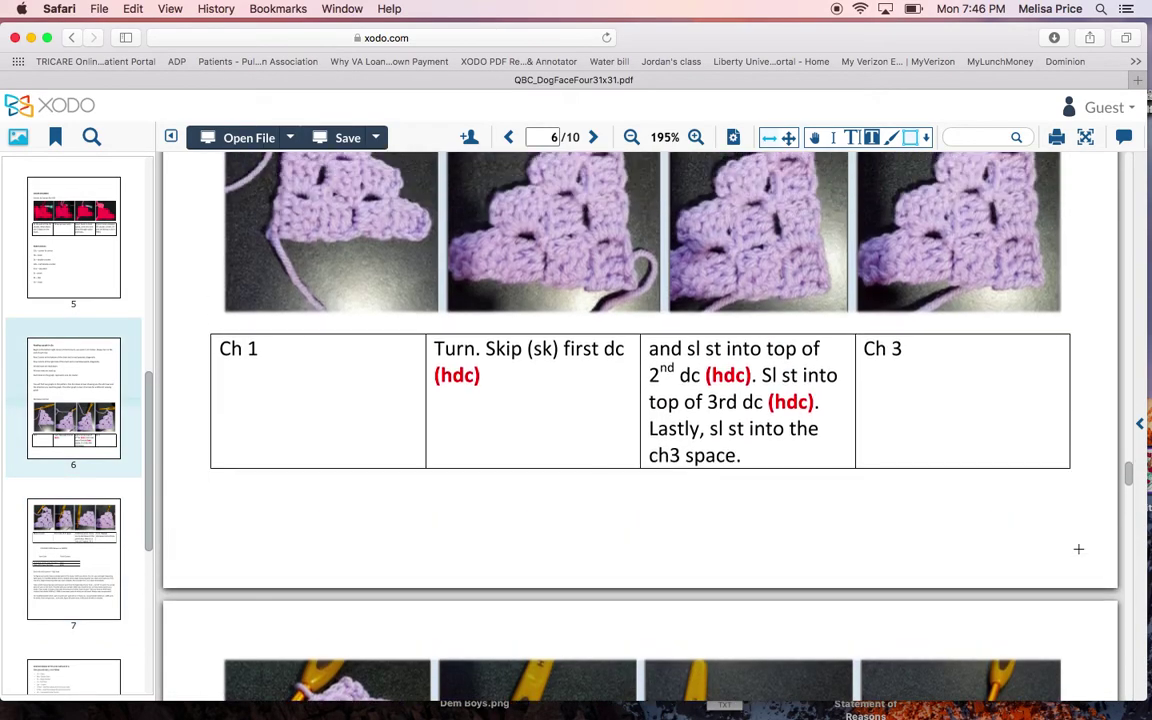
{"action": "scroll", "coordinate": [1078, 549], "scroll_direction": "up", "scroll_amount": 3}
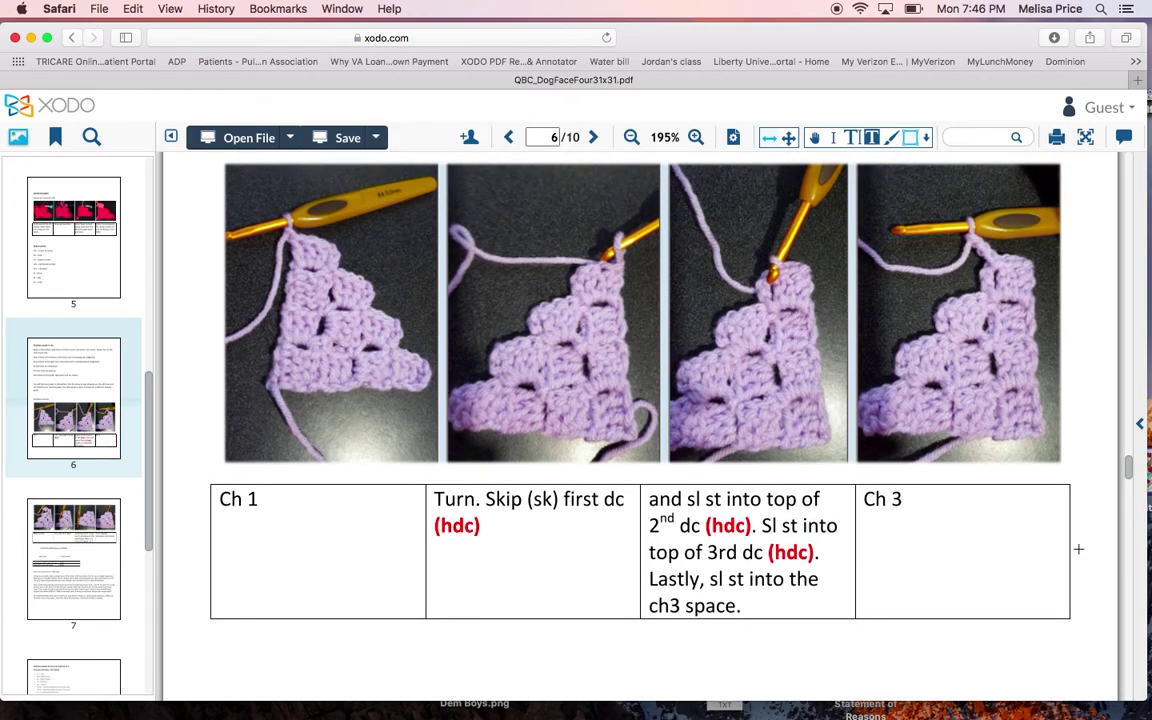
{"action": "scroll", "coordinate": [1078, 549], "scroll_direction": "down", "scroll_amount": 9}
{"action": "scroll", "coordinate": [1078, 549], "scroll_direction": "down", "scroll_amount": 8}
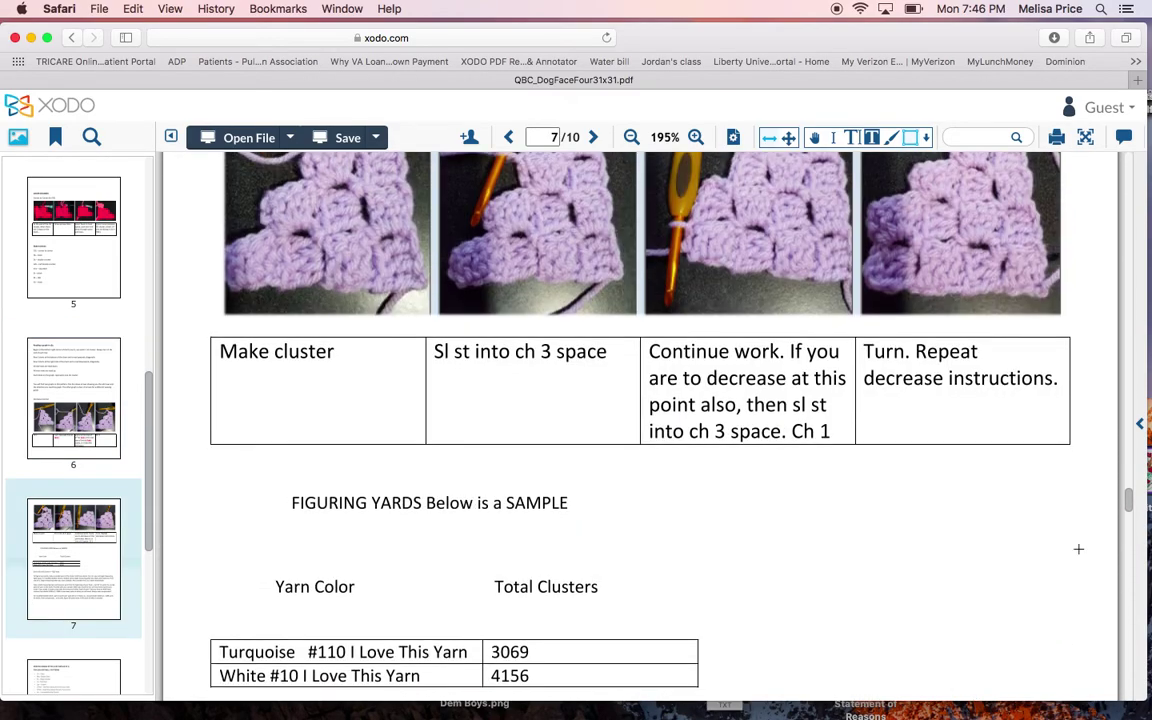
{"action": "scroll", "coordinate": [1078, 549], "scroll_direction": "up", "scroll_amount": 14}
{"action": "scroll", "coordinate": [1078, 549], "scroll_direction": "up", "scroll_amount": 5}
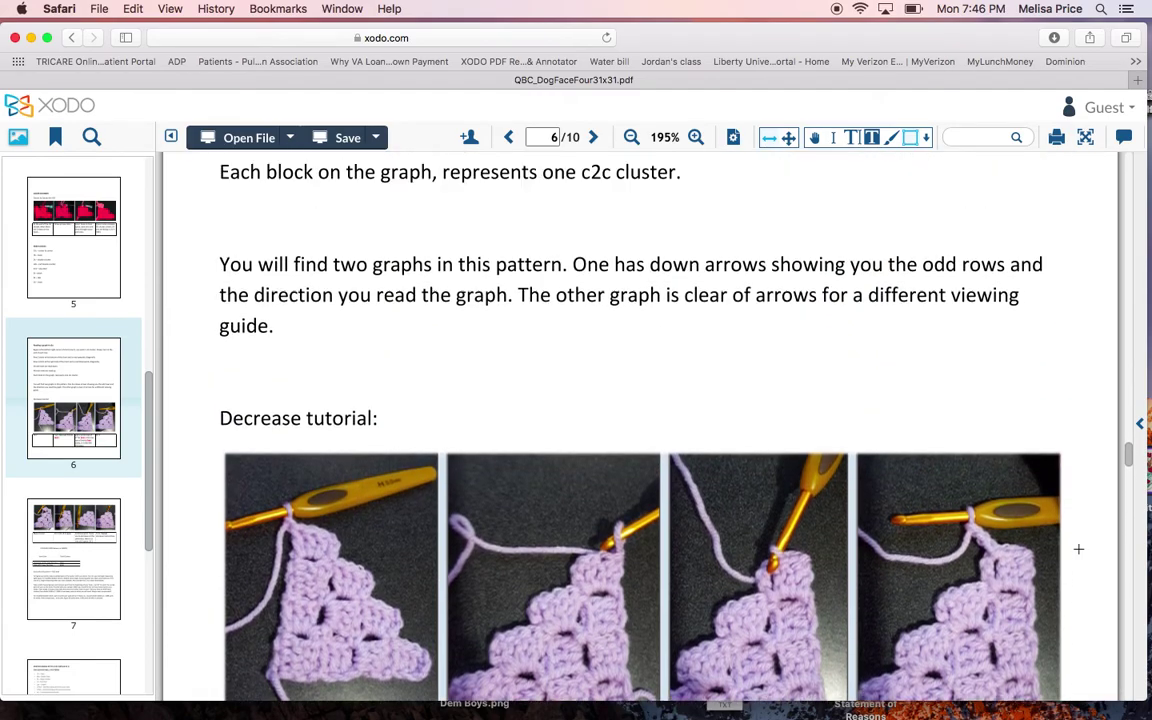
{"action": "scroll", "coordinate": [1078, 549], "scroll_direction": "down", "scroll_amount": 1}
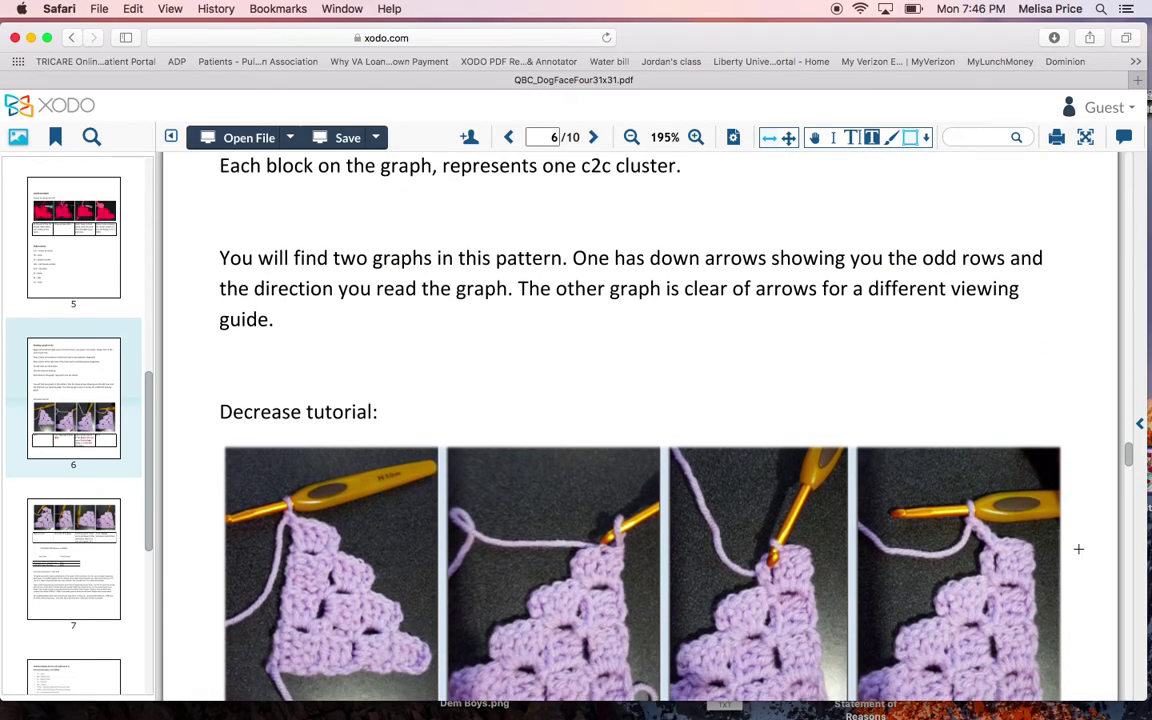
{"action": "scroll", "coordinate": [1078, 549], "scroll_direction": "up", "scroll_amount": 20}
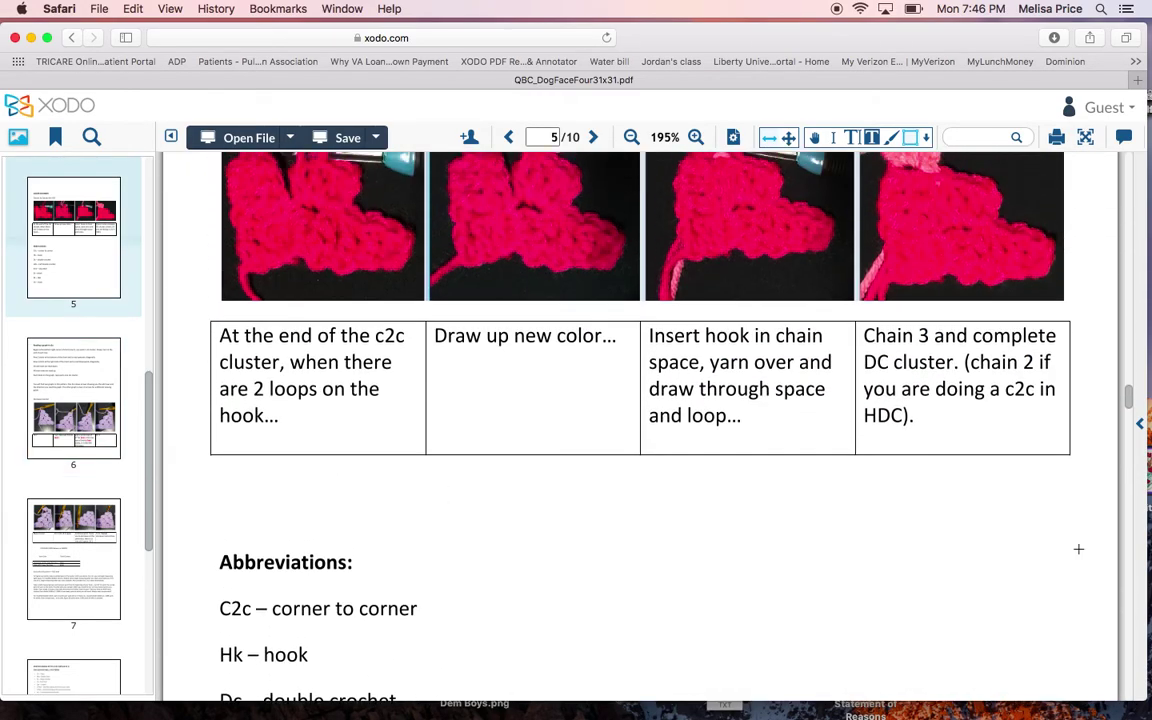
{"action": "scroll", "coordinate": [1078, 549], "scroll_direction": "up", "scroll_amount": 15}
- Scroll back up through pages 4, 3 and 2 to the 'dog face four 31x31' cover
{"action": "scroll", "coordinate": [1078, 549], "scroll_direction": "up", "scroll_amount": 8}
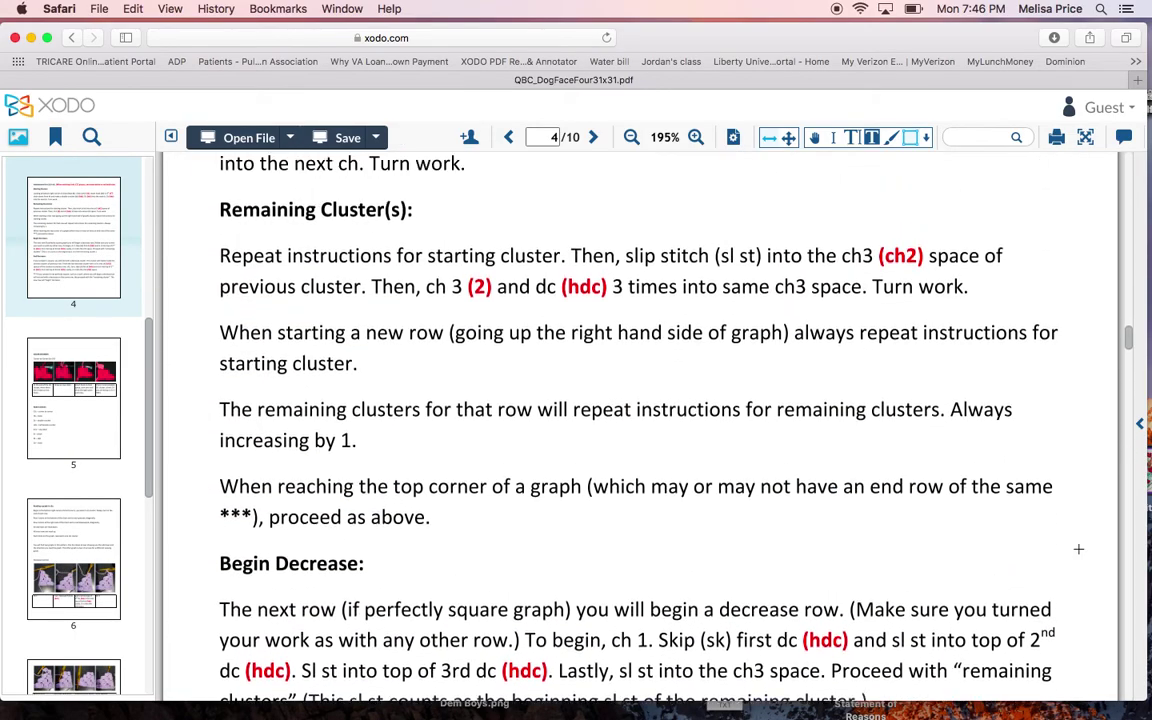
{"action": "scroll", "coordinate": [1078, 549], "scroll_direction": "up", "scroll_amount": 5}
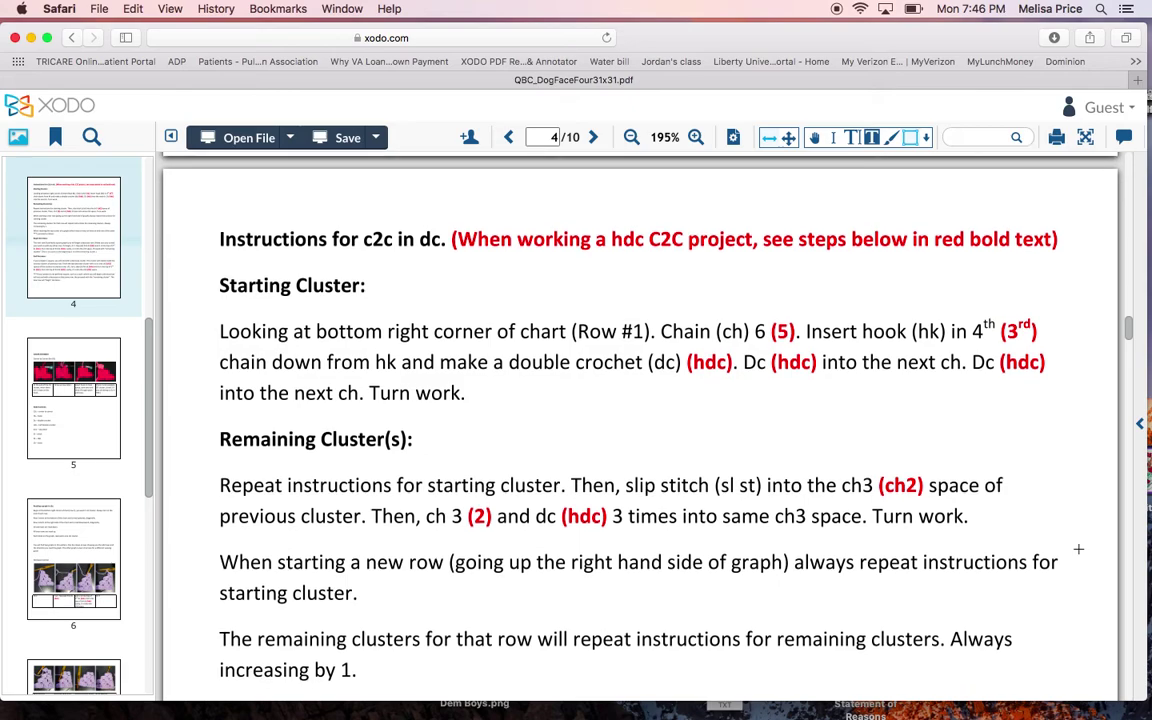
{"action": "scroll", "coordinate": [1078, 549], "scroll_direction": "down", "scroll_amount": 1}
{"action": "scroll", "coordinate": [1078, 549], "scroll_direction": "up", "scroll_amount": 20}
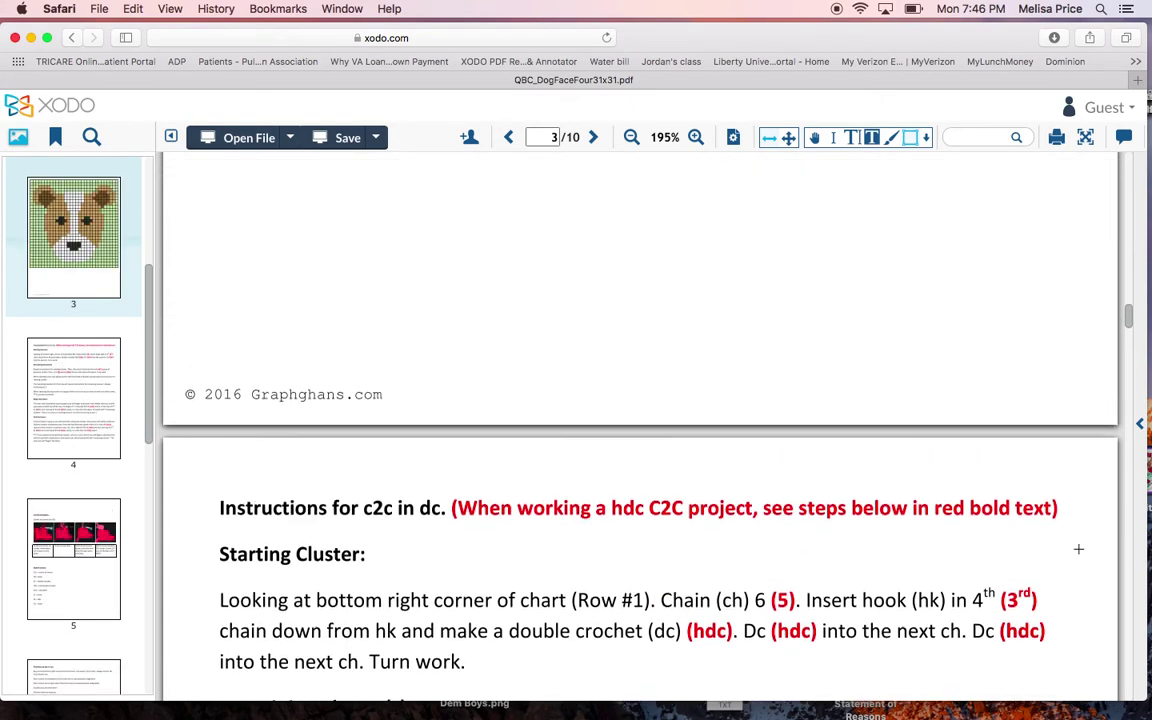
{"action": "scroll", "coordinate": [1078, 549], "scroll_direction": "up", "scroll_amount": 10}
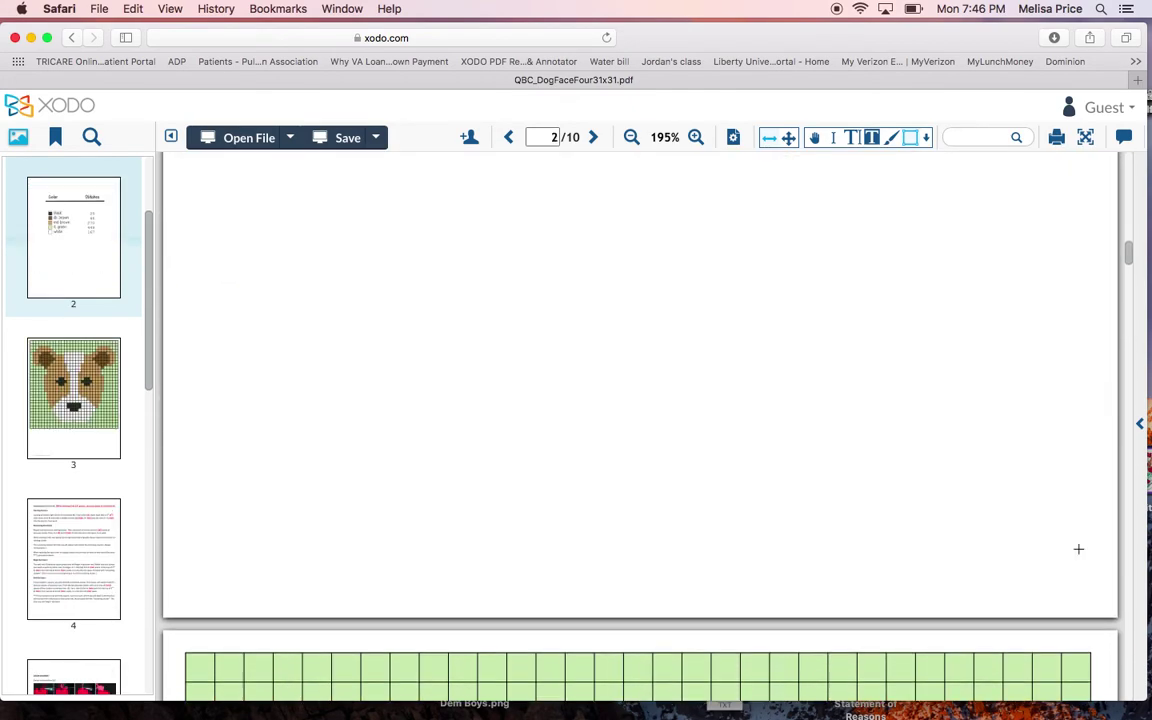
{"action": "scroll", "coordinate": [1078, 549], "scroll_direction": "up", "scroll_amount": 10}
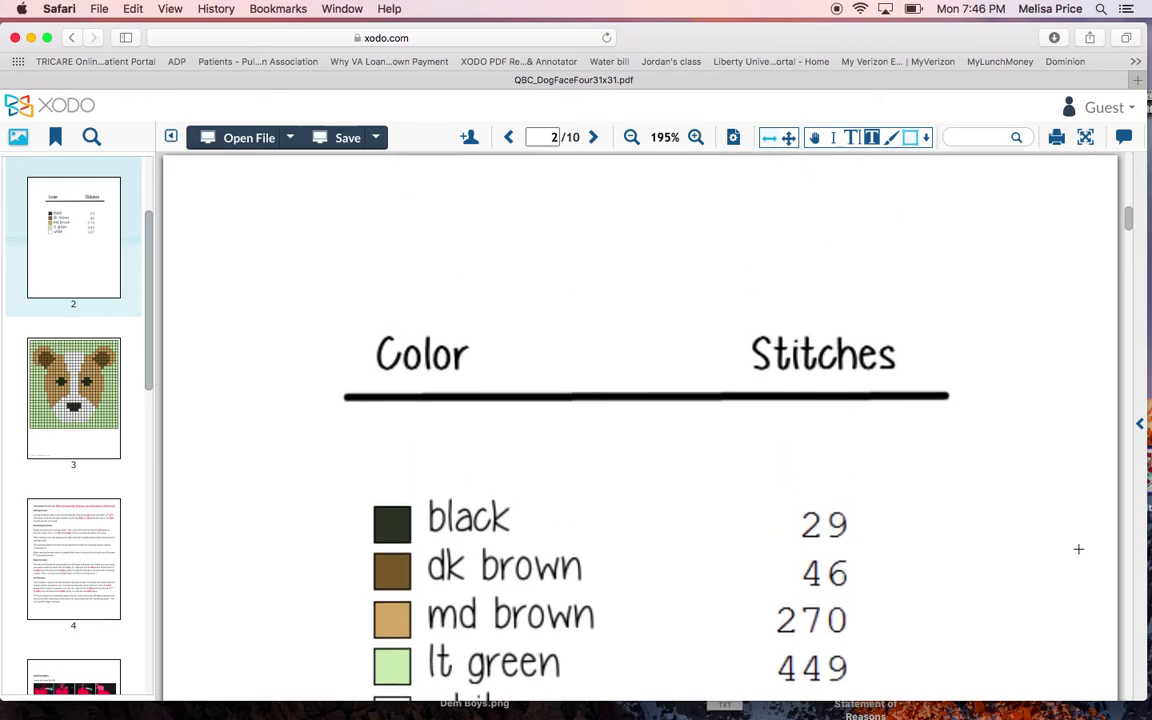
{"action": "scroll", "coordinate": [1078, 549], "scroll_direction": "up", "scroll_amount": 5}
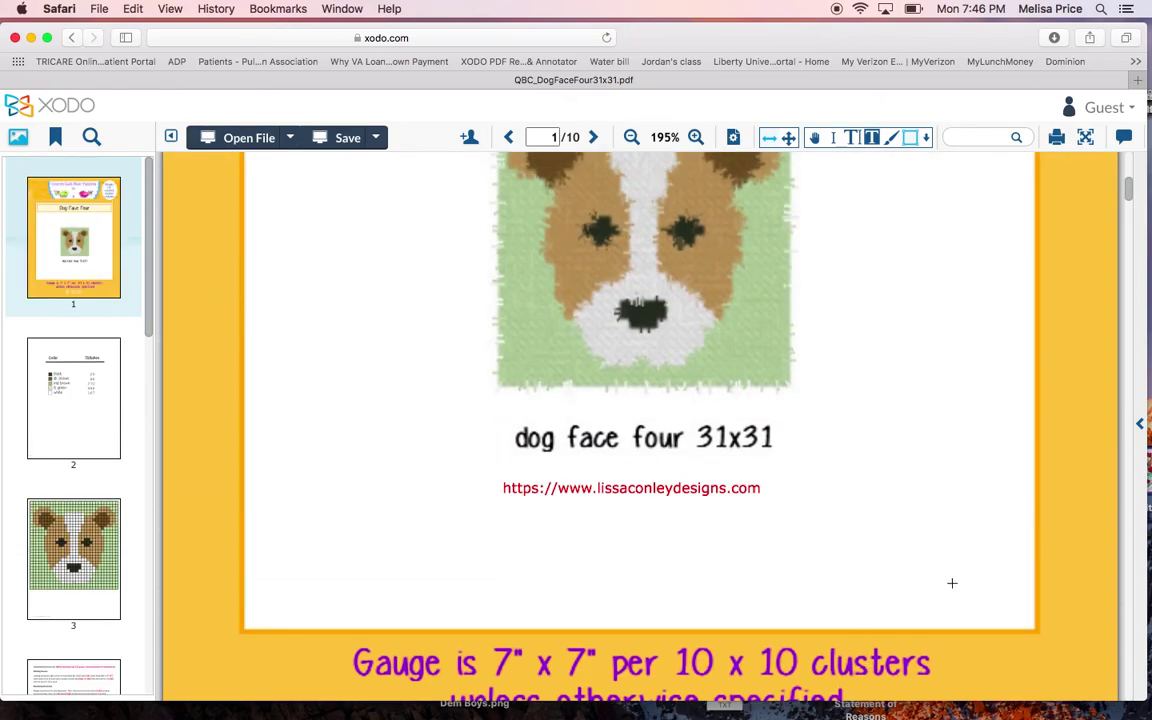
{"action": "scroll", "coordinate": [951, 584], "scroll_direction": "up", "scroll_amount": 3}
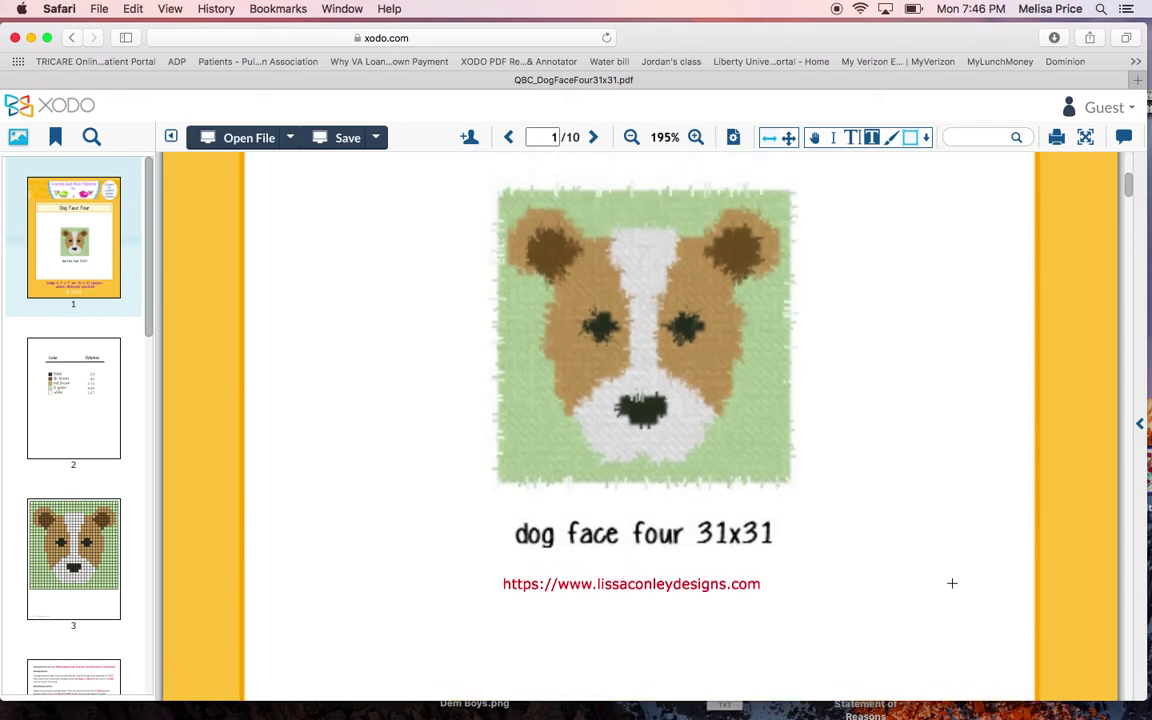